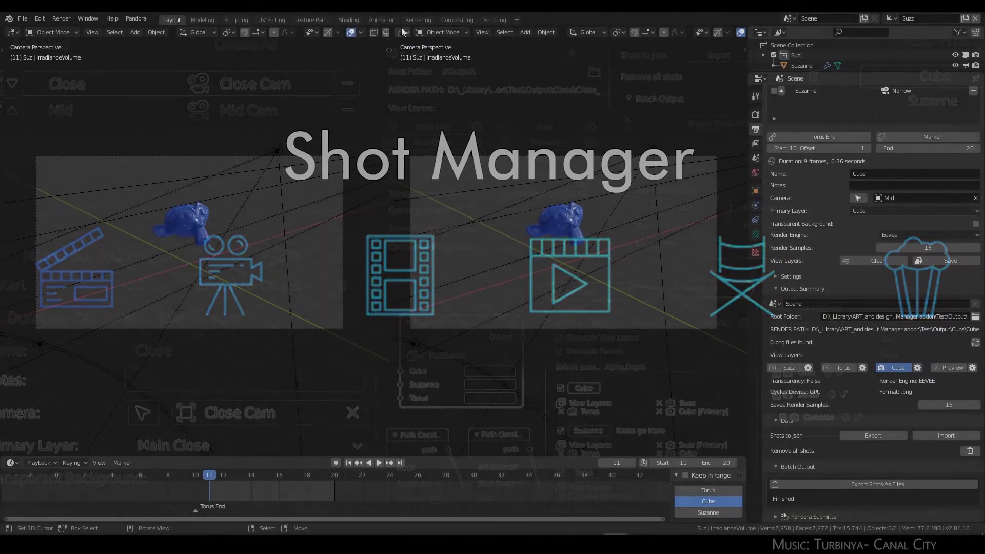
# Step: Switch the right area to the Compositor and bring the existing Shot List node into view
pyautogui.click(403, 31)
pyautogui.click(445, 115)
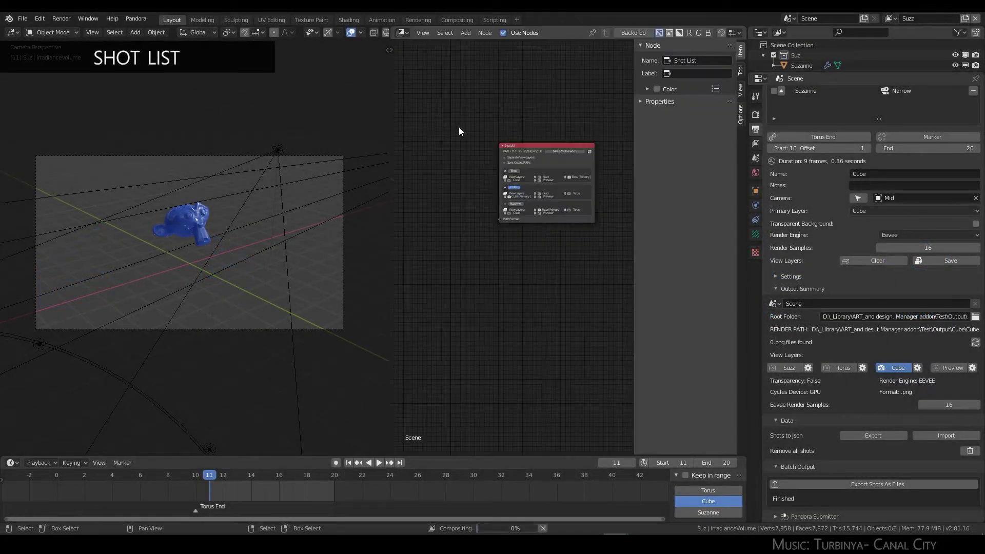
pyautogui.scroll(2, 526, 274)
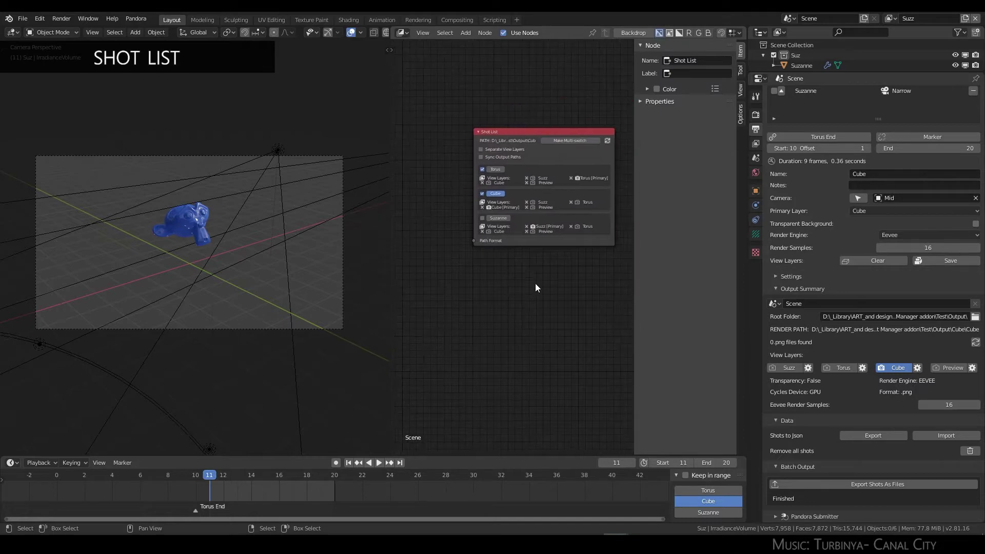
pyautogui.press('n')
pyautogui.moveTo(534, 121); pyautogui.dragTo(515, 161, button='middle')
pyautogui.scroll(2, 515, 160)
pyautogui.moveTo(611, 154); pyautogui.dragTo(548, 139, button='middle')
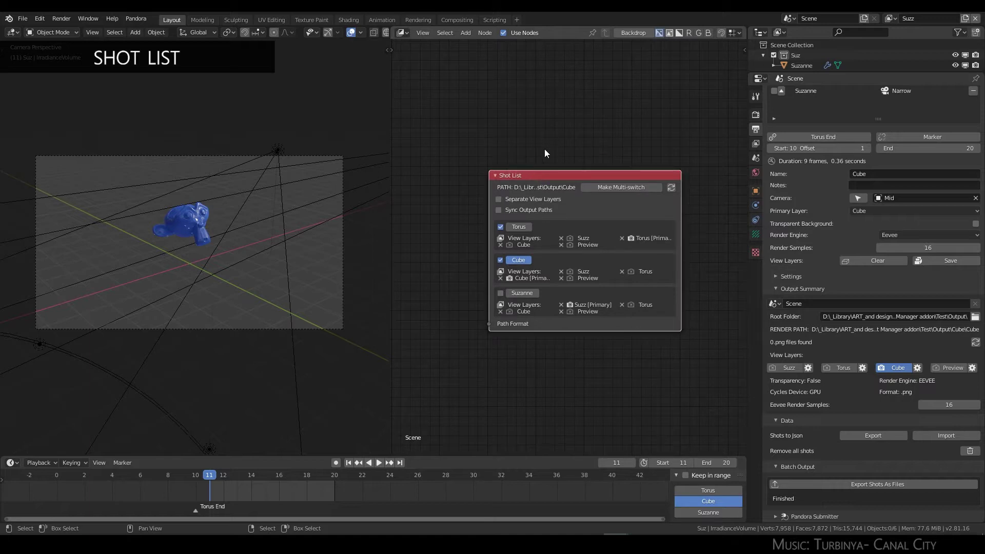
# Step: Delete the old Shot List node and add a new one from the Shot Manager menu
pyautogui.press('Delete')
pyautogui.hotkey('shift', 'a')
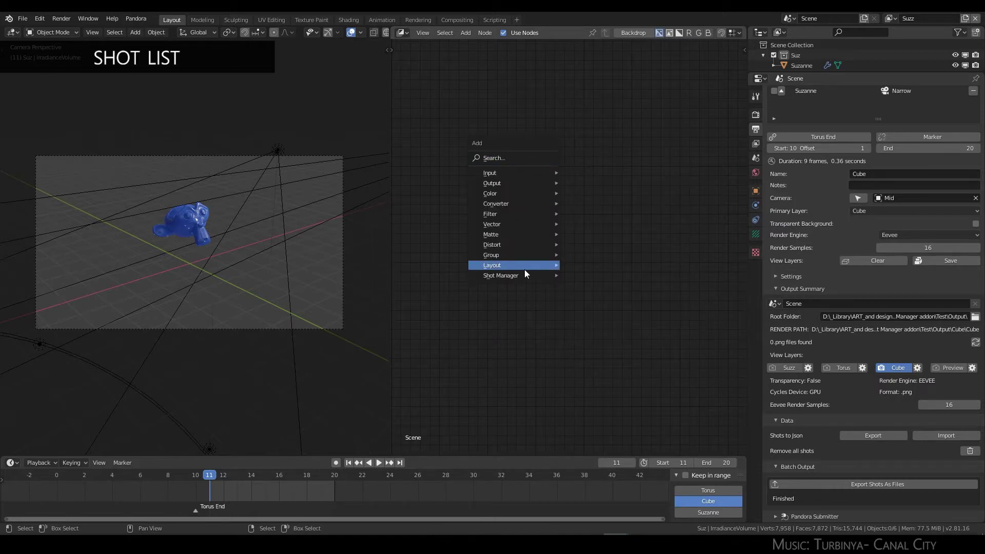
pyautogui.moveTo(509, 276)
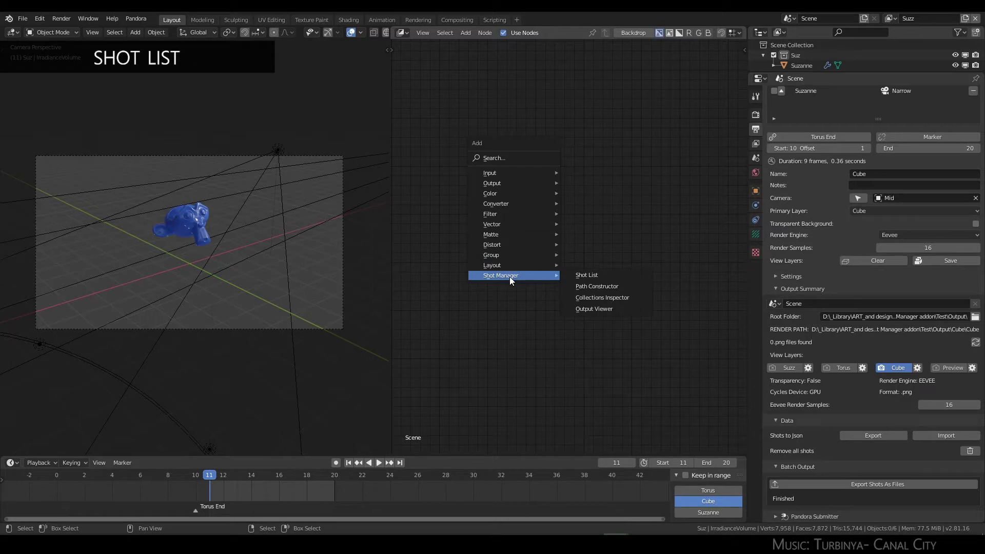
pyautogui.click(602, 276)
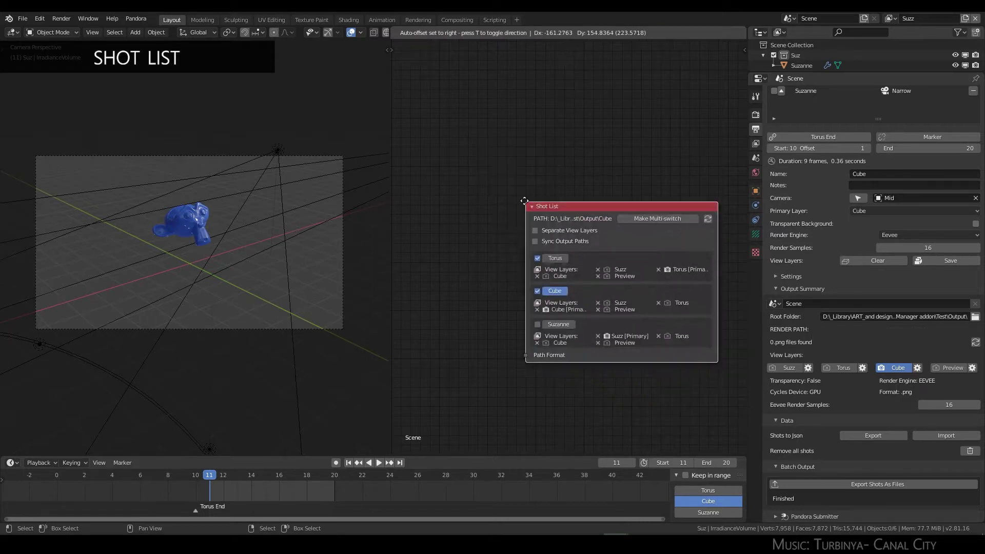
# Step: Drop the Shot List node and widen both its edges so full view-layer names fit on one line
pyautogui.click(512, 161)
pyautogui.press('Home')
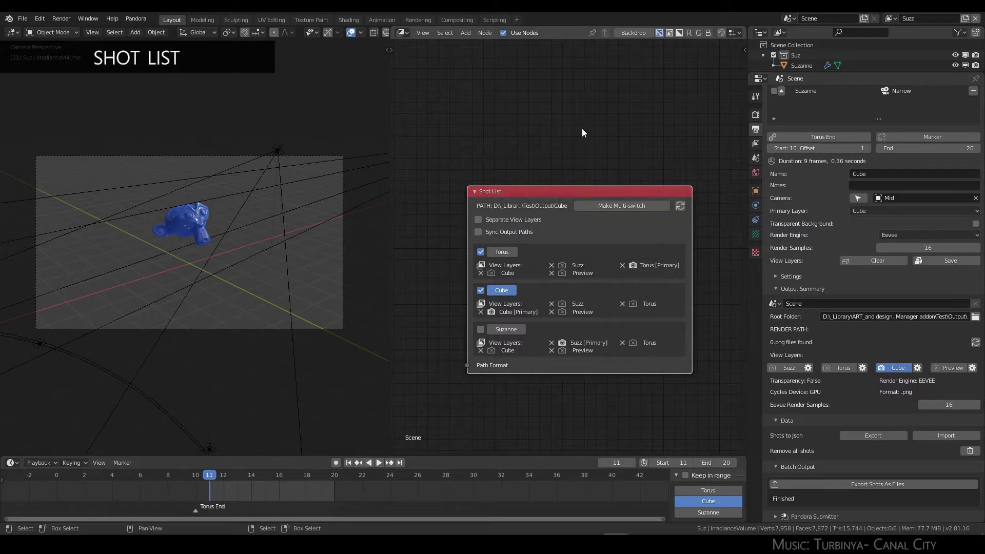
pyautogui.moveTo(582, 130); pyautogui.dragTo(591, 134, button='middle')
pyautogui.moveTo(506, 150); pyautogui.dragTo(516, 150, button='middle')
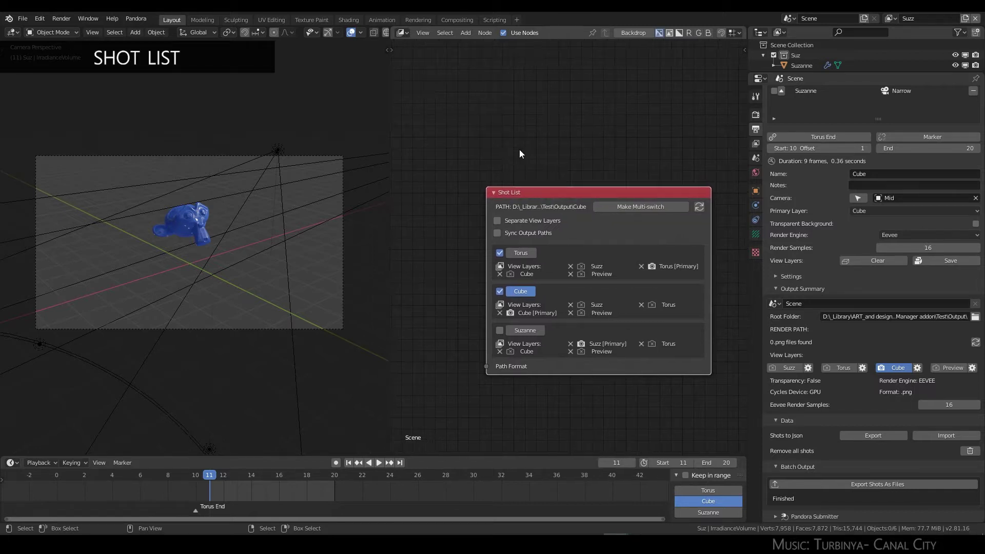
pyautogui.moveTo(708, 247); pyautogui.dragTo(746, 248)
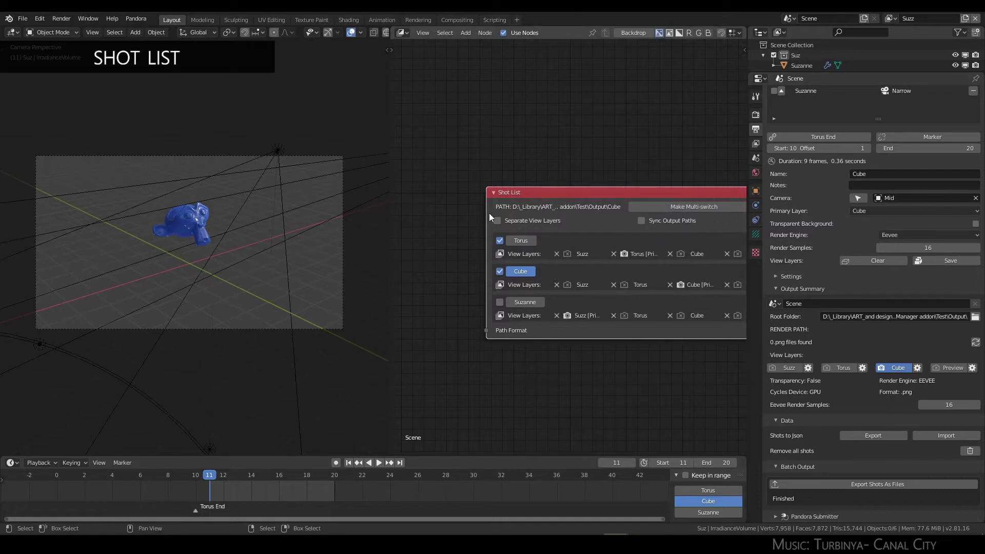
pyautogui.moveTo(490, 217); pyautogui.dragTo(394, 217)
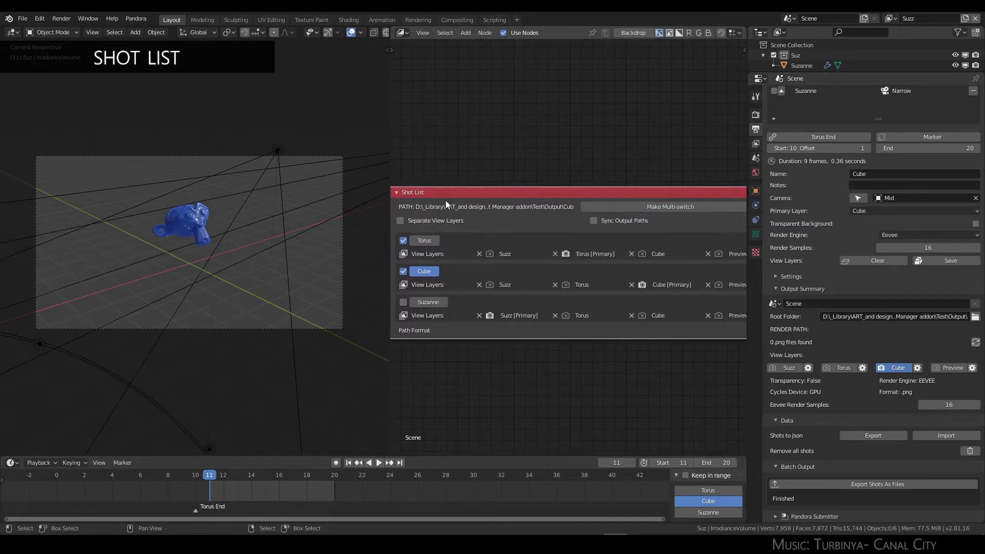
pyautogui.moveTo(527, 169); pyautogui.dragTo(647, 125, button='middle')
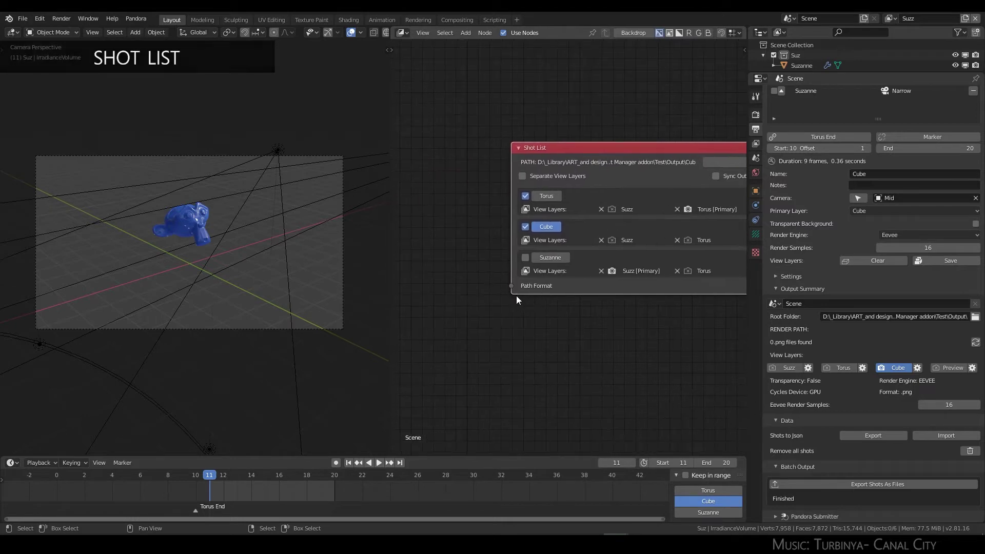
pyautogui.press('Home')
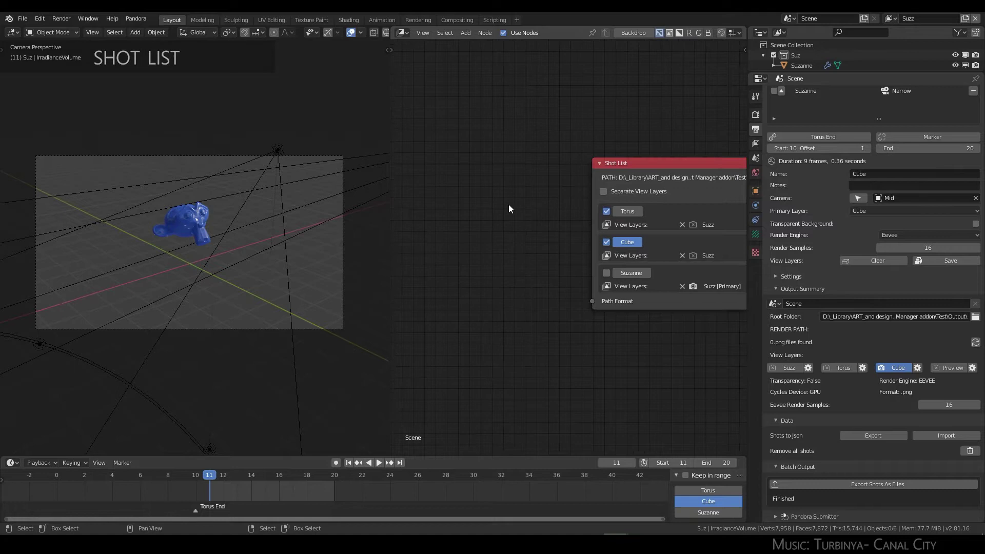
pyautogui.moveTo(509, 204); pyautogui.dragTo(397, 242, button='middle')
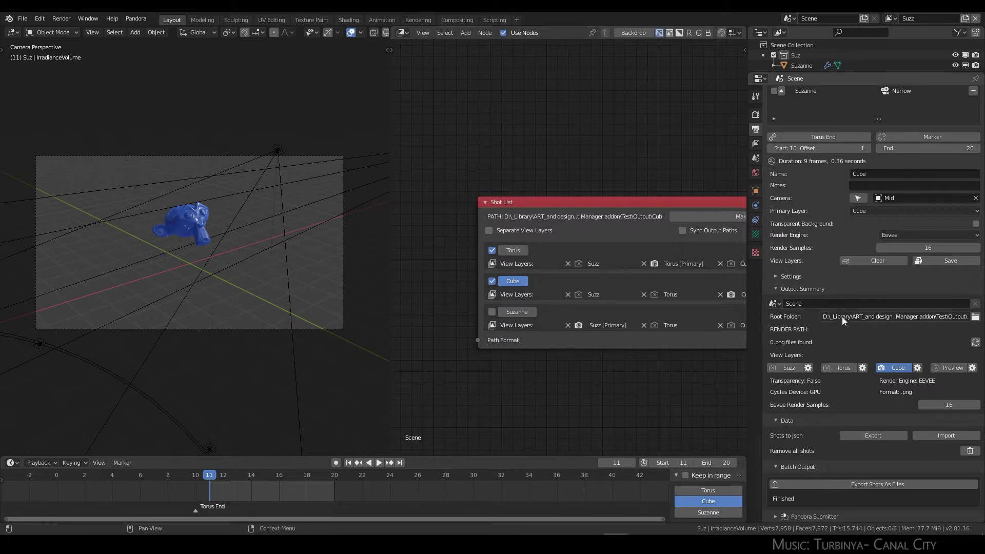
pyautogui.scroll(6, 860, 209)
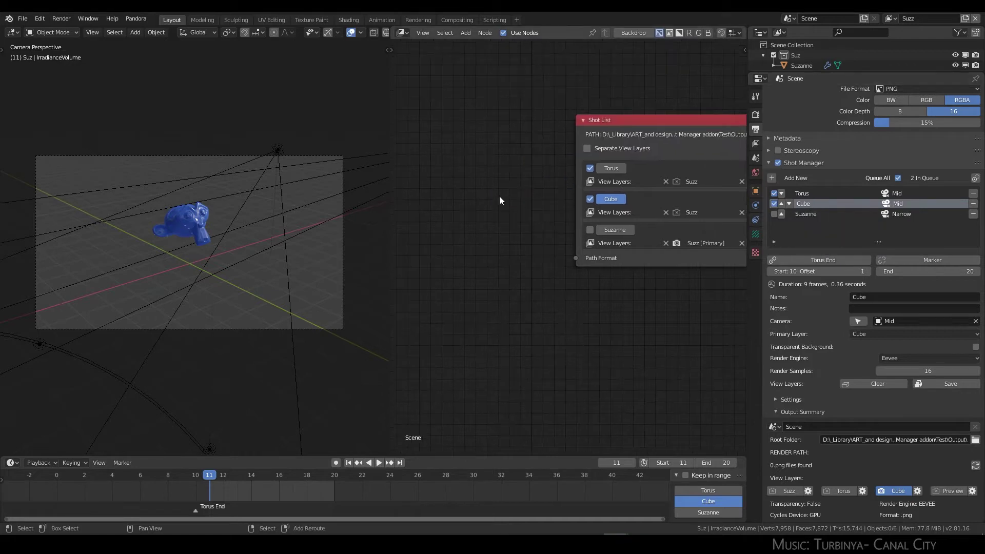
# Step: Add a Path Constructor node and link its path into the Shot List's Path Format input
pyautogui.hotkey('shift', 'a')
pyautogui.moveTo(491, 205)
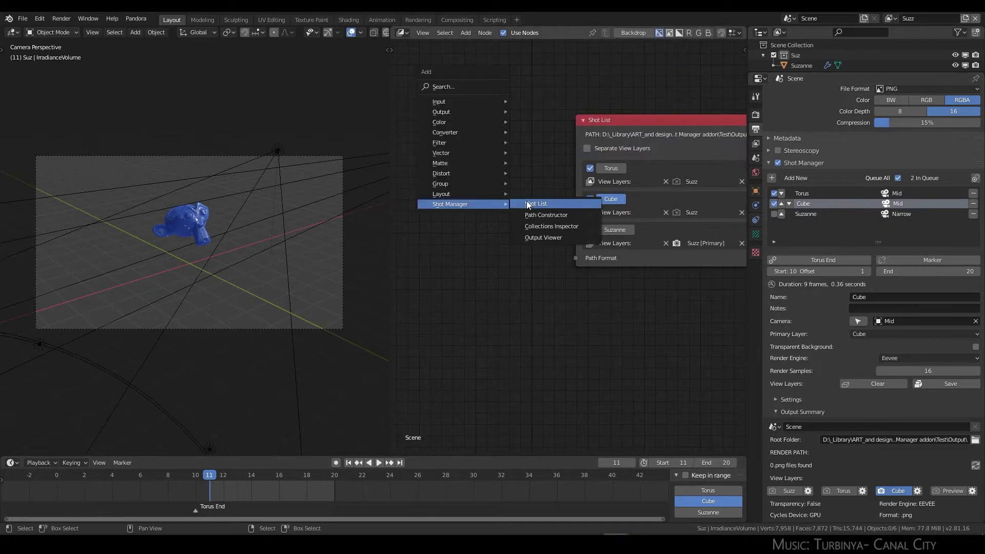
pyautogui.click(567, 214)
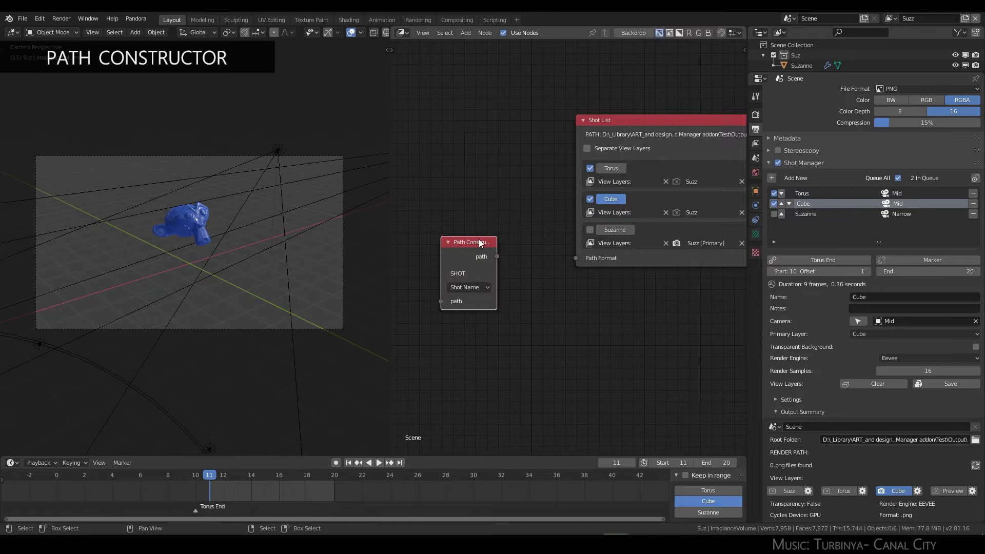
pyautogui.scroll(1, 472, 252)
pyautogui.moveTo(451, 243); pyautogui.dragTo(511, 250)
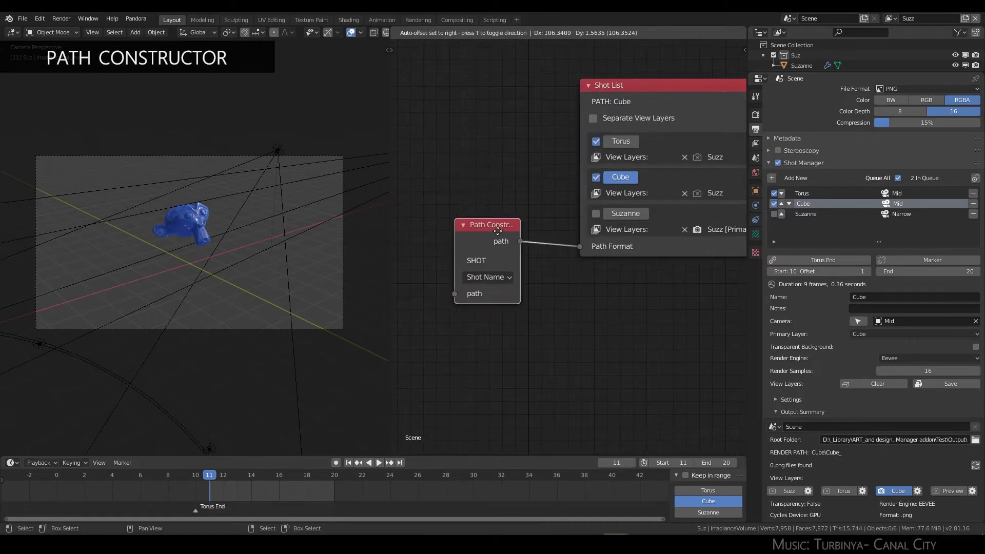
# Step: Make Torus the active shot in the Shot List node
pyautogui.moveTo(494, 246); pyautogui.dragTo(442, 279, button='middle')
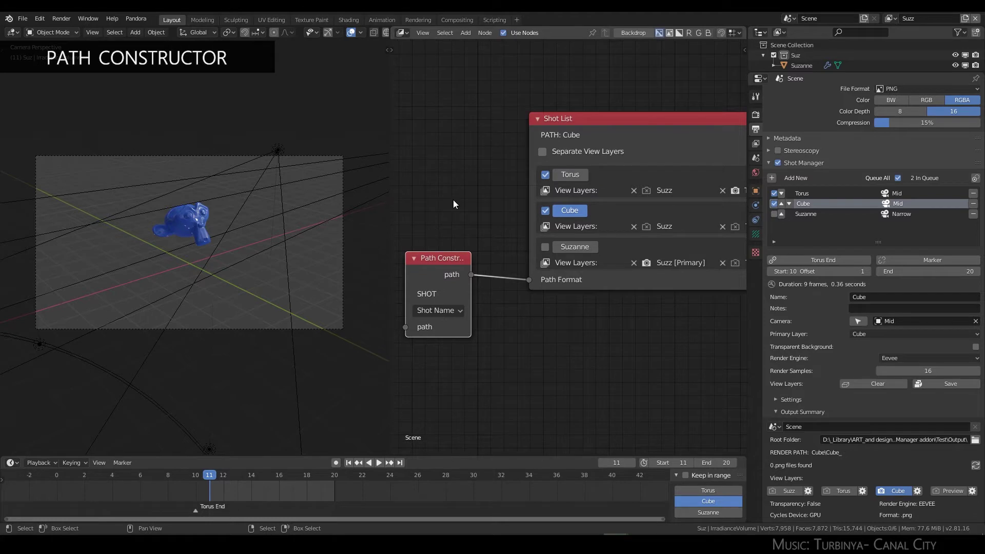
pyautogui.moveTo(512, 145); pyautogui.dragTo(459, 169, button='middle')
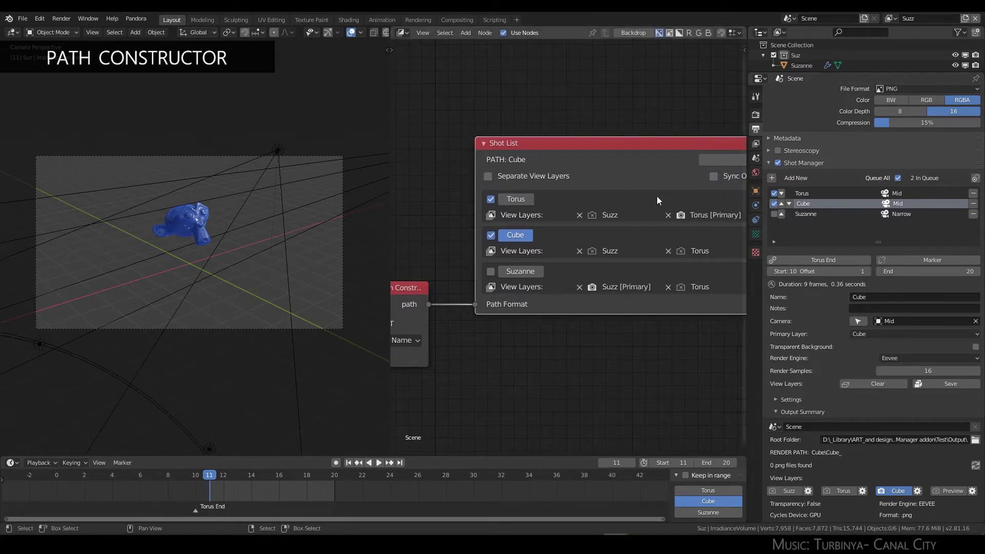
pyautogui.moveTo(486, 122); pyautogui.dragTo(477, 144, button='middle')
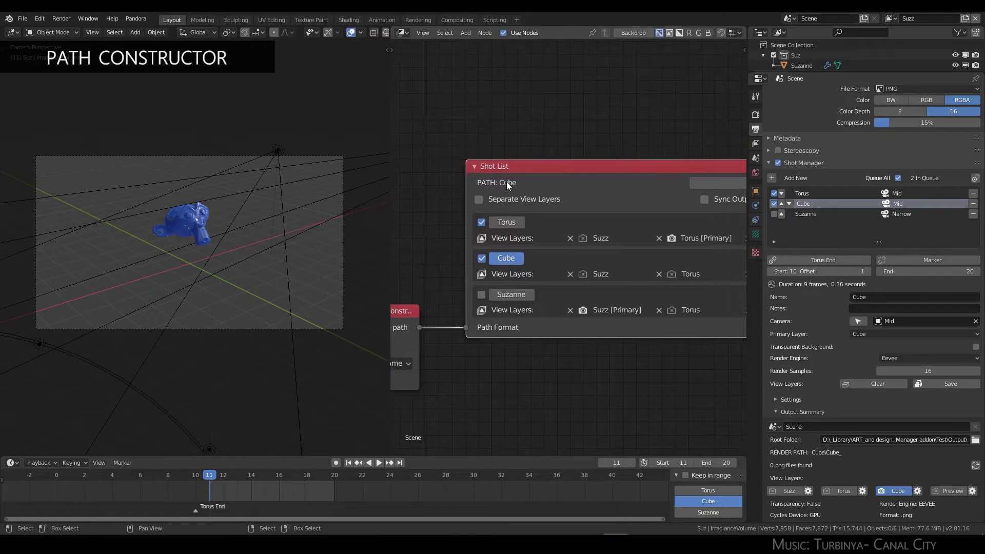
pyautogui.scroll(-2, 443, 192)
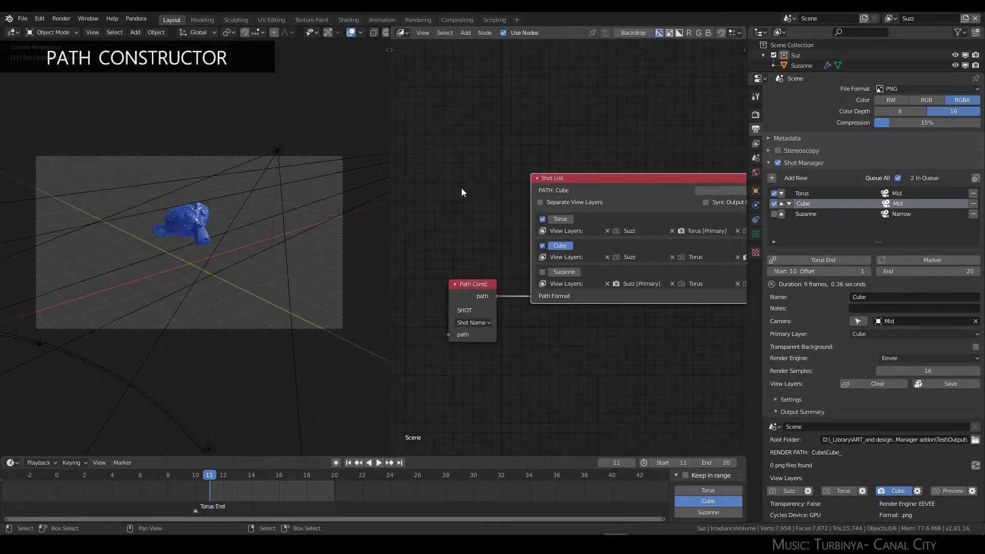
pyautogui.scroll(1, 461, 188)
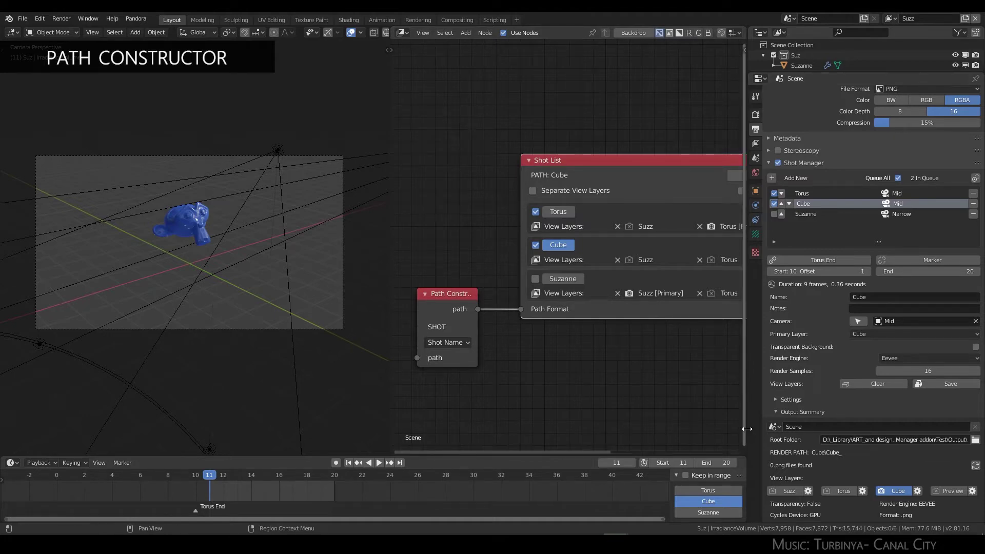
pyautogui.moveTo(747, 429); pyautogui.dragTo(676, 429)
pyautogui.scroll(2, 769, 339)
pyautogui.scroll(5, 758, 336)
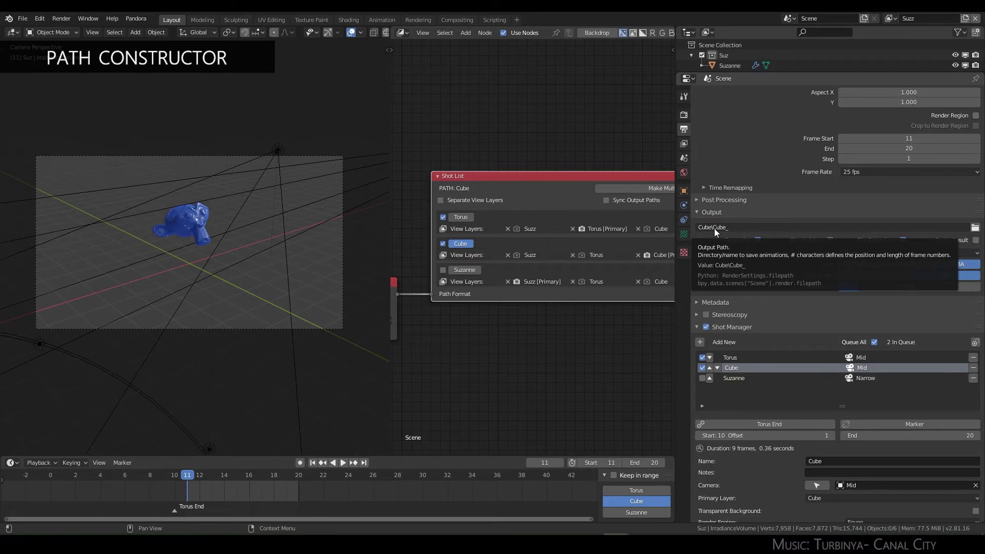
pyautogui.click(462, 218)
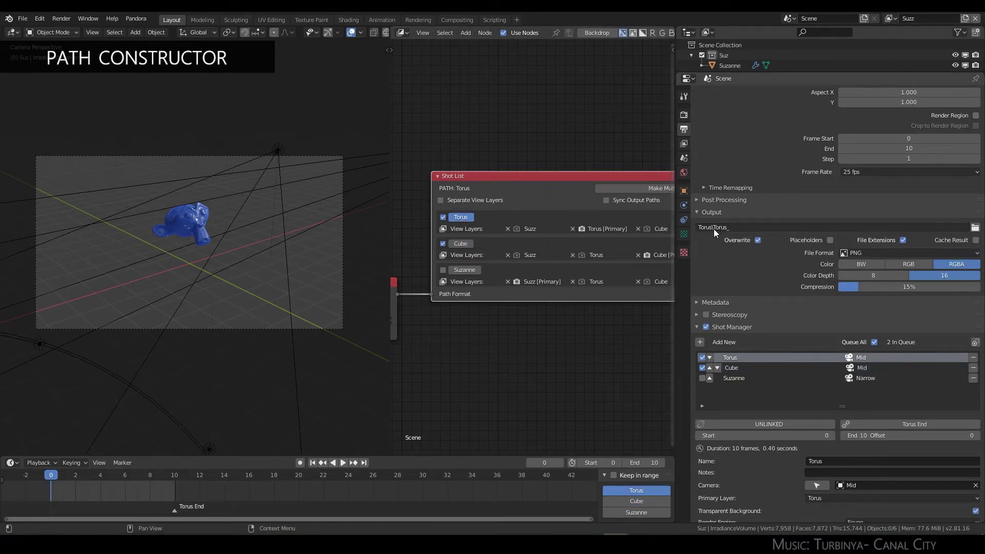
# Step: Widen the Path Constructor node and look over its path type options without changing them
pyautogui.moveTo(472, 352); pyautogui.dragTo(538, 330, button='middle')
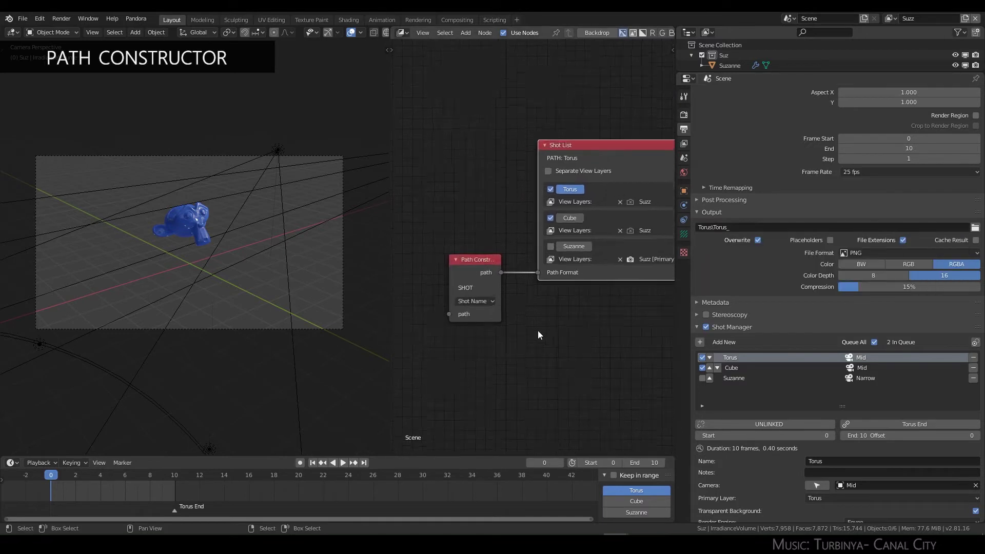
pyautogui.scroll(2, 538, 330)
pyautogui.moveTo(493, 298); pyautogui.dragTo(511, 297)
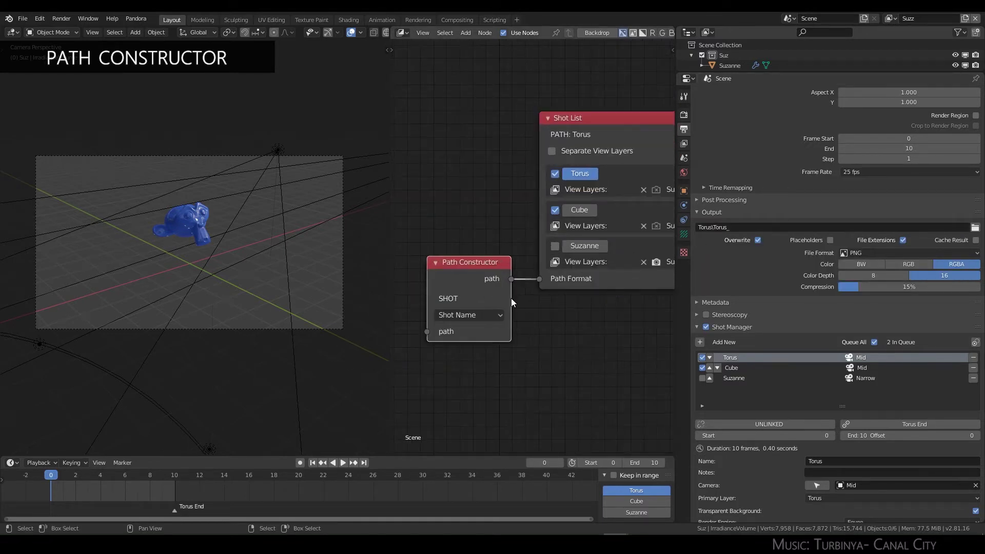
pyautogui.click(489, 315)
pyautogui.click(489, 316)
pyautogui.moveTo(473, 276); pyautogui.dragTo(584, 256, button='middle')
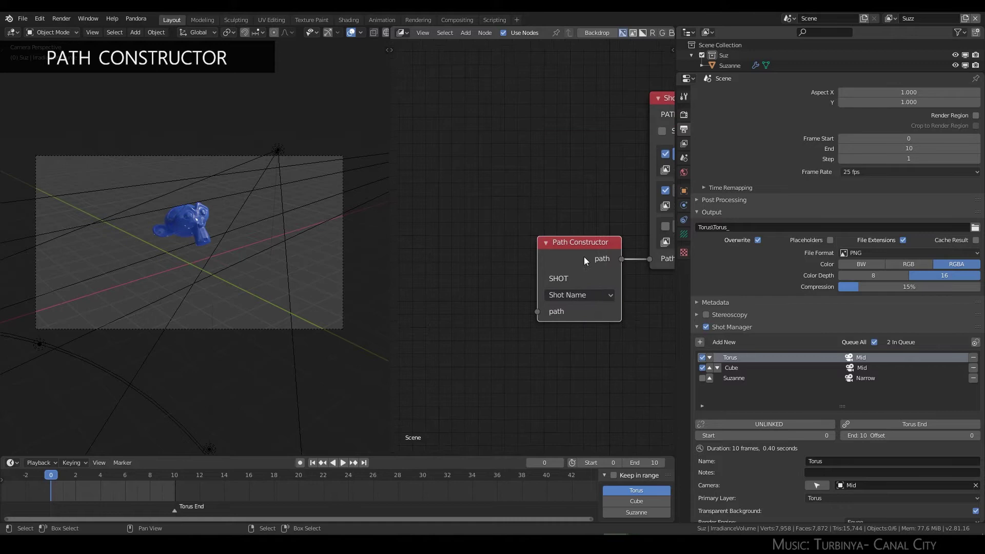
# Step: Duplicate the Path Constructor to the left and set the copy's path type to Root Folder
pyautogui.hotkey('shift', 'd')
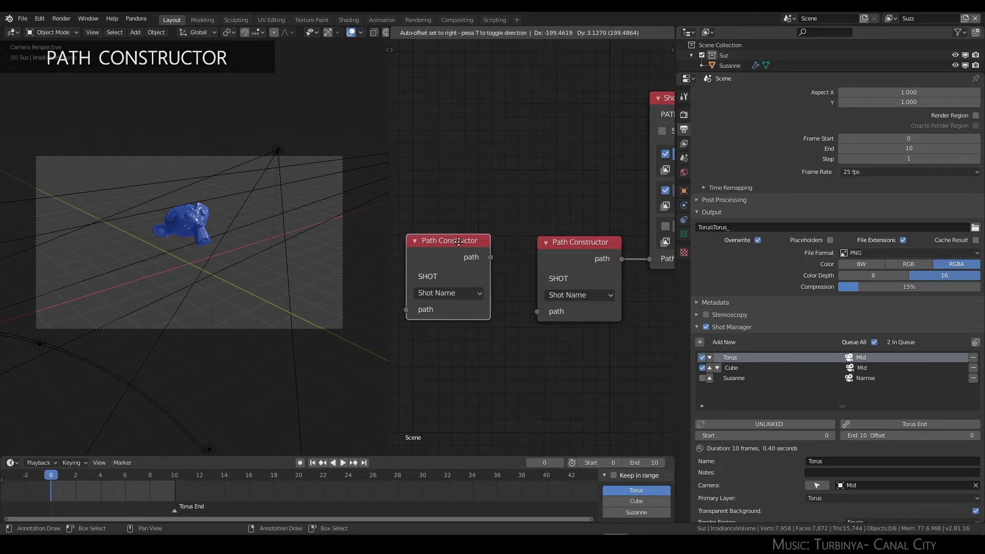
pyautogui.click(454, 248)
pyautogui.click(474, 304)
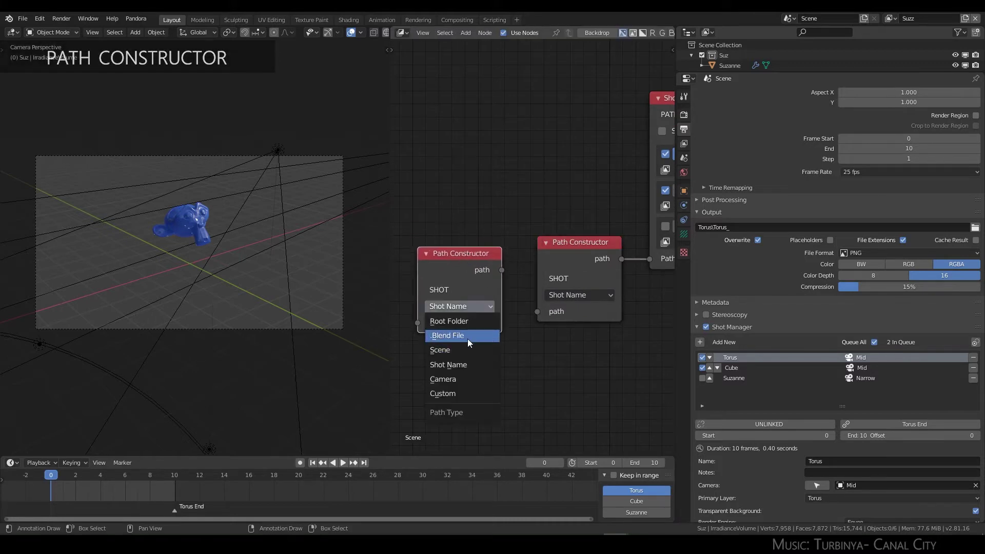
pyautogui.click(455, 321)
pyautogui.scroll(-10, 846, 435)
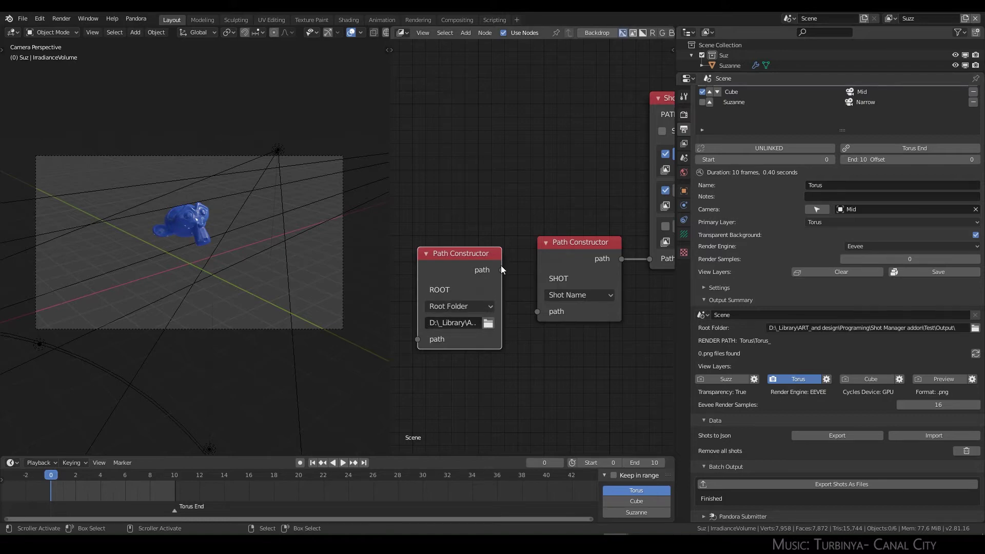
# Step: Chain the Root Folder node's path into the shot Path Constructor and widen the shot node
pyautogui.moveTo(502, 269); pyautogui.dragTo(539, 313)
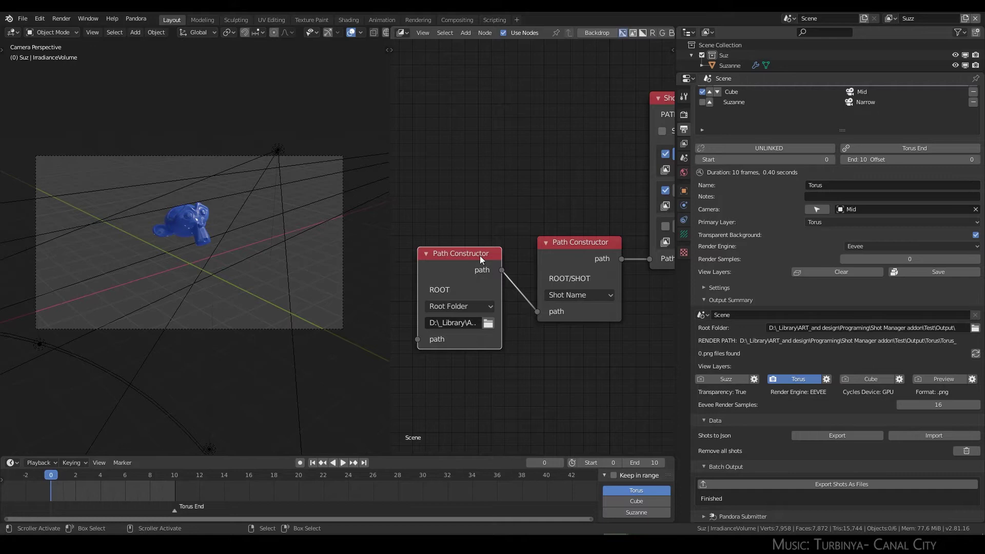
pyautogui.moveTo(479, 255); pyautogui.dragTo(403, 253)
pyautogui.moveTo(536, 253); pyautogui.dragTo(498, 272)
pyautogui.moveTo(518, 287); pyautogui.dragTo(597, 284, button='middle')
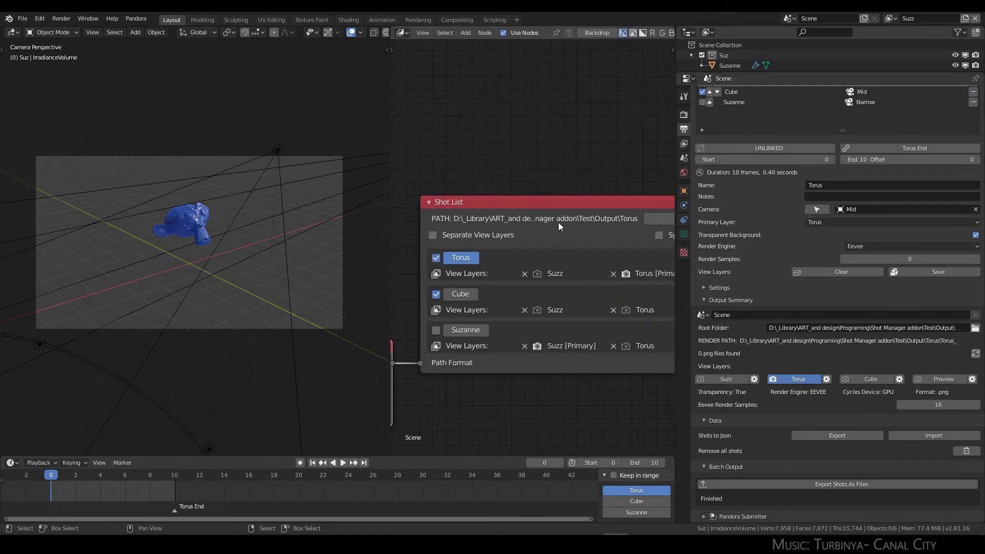
pyautogui.scroll(10, 803, 236)
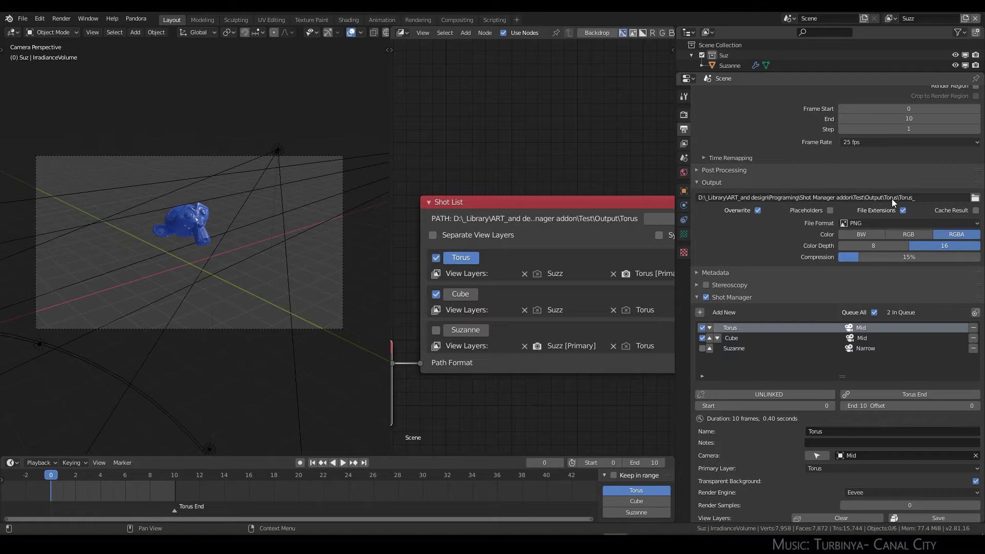
# Step: Rearrange the nodes and insert a duplicated Path Constructor set to Custom into the path chain
pyautogui.moveTo(446, 202); pyautogui.dragTo(693, 174)
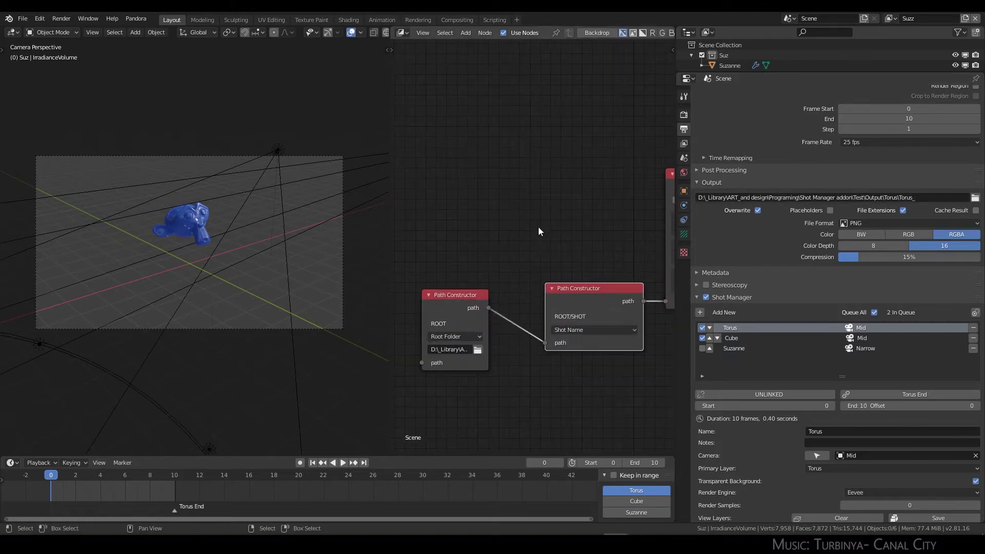
pyautogui.moveTo(469, 300); pyautogui.dragTo(417, 297)
pyautogui.moveTo(593, 287); pyautogui.dragTo(524, 273)
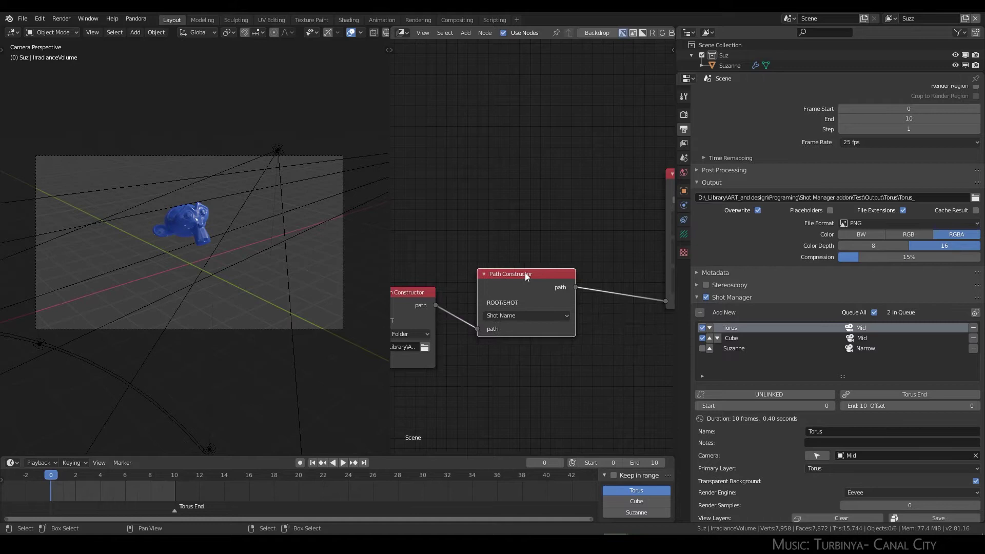
pyautogui.click(519, 125)
pyautogui.click(552, 193)
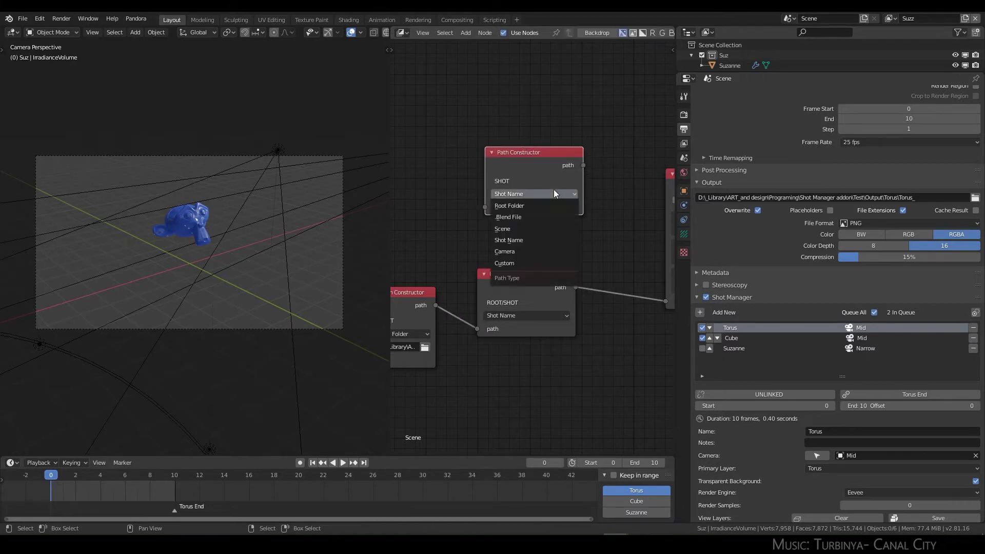
pyautogui.click(545, 263)
pyautogui.moveTo(530, 193); pyautogui.dragTo(599, 246)
pyautogui.moveTo(599, 245); pyautogui.dragTo(498, 206, button='middle')
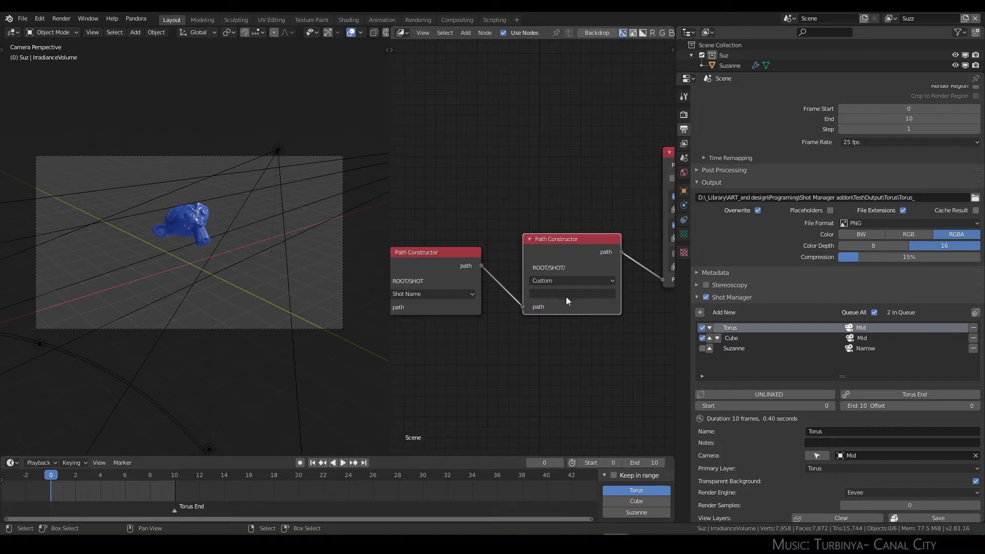
# Step: Set the Custom node's text to 'test', then select the middle Path Constructor
pyautogui.click(560, 293)
pyautogui.write('test')
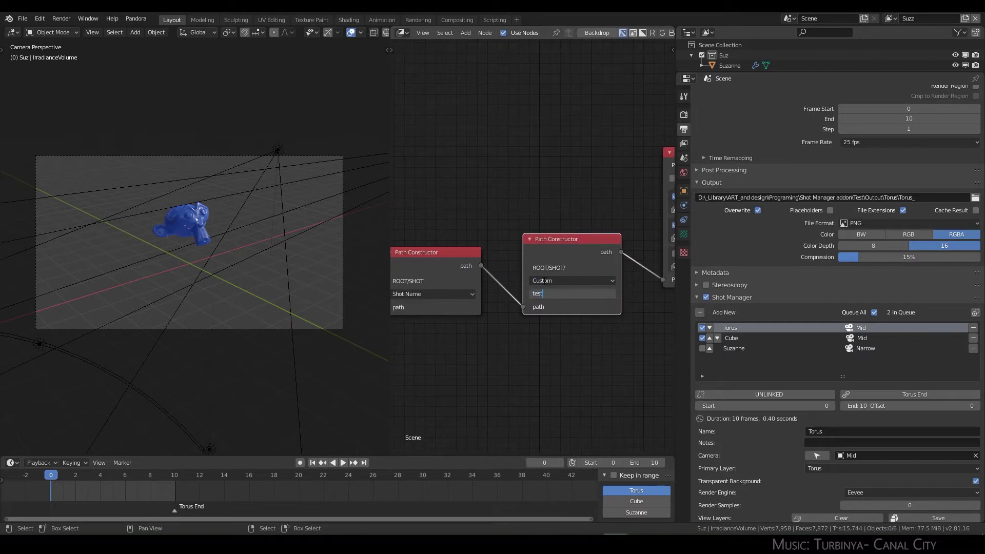
pyautogui.press('Return')
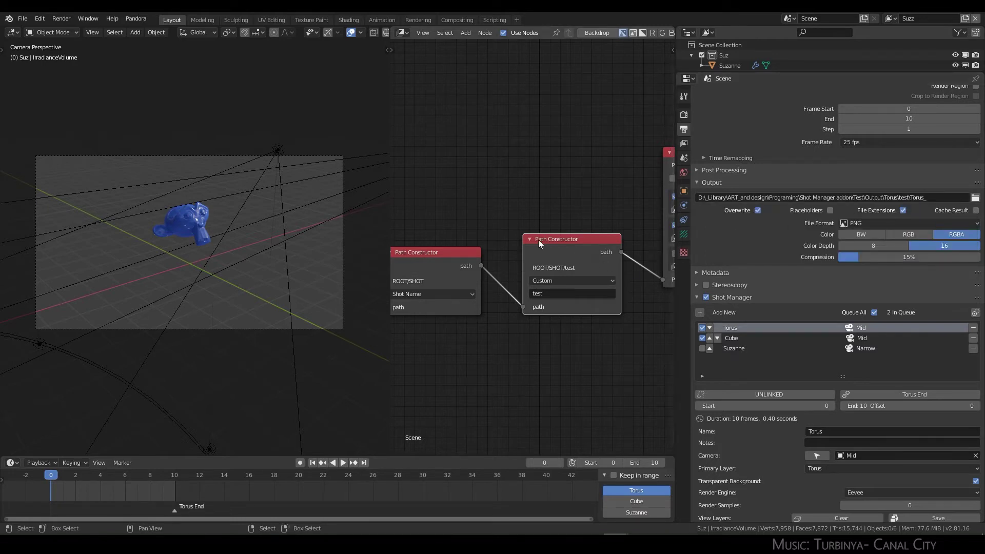
pyautogui.click(589, 284)
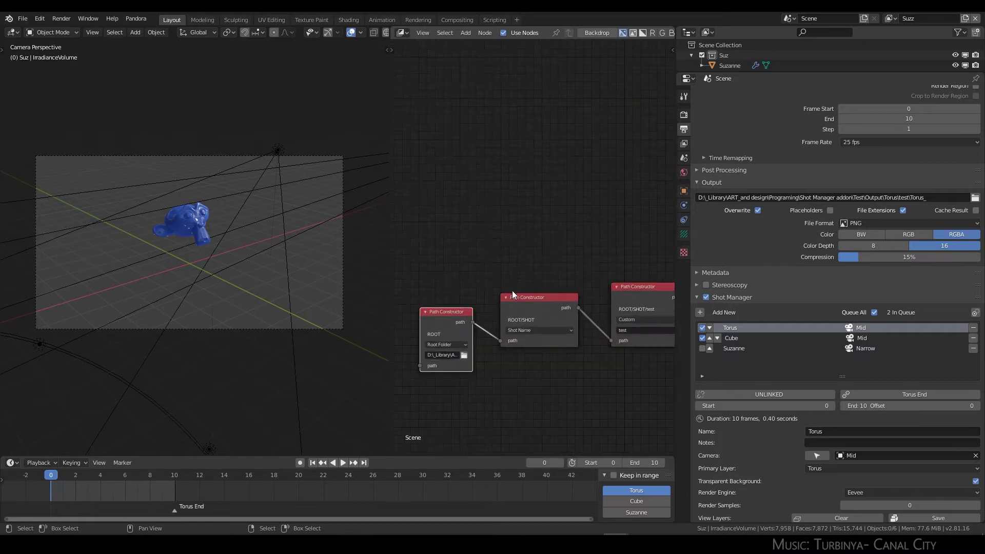
pyautogui.click(538, 303)
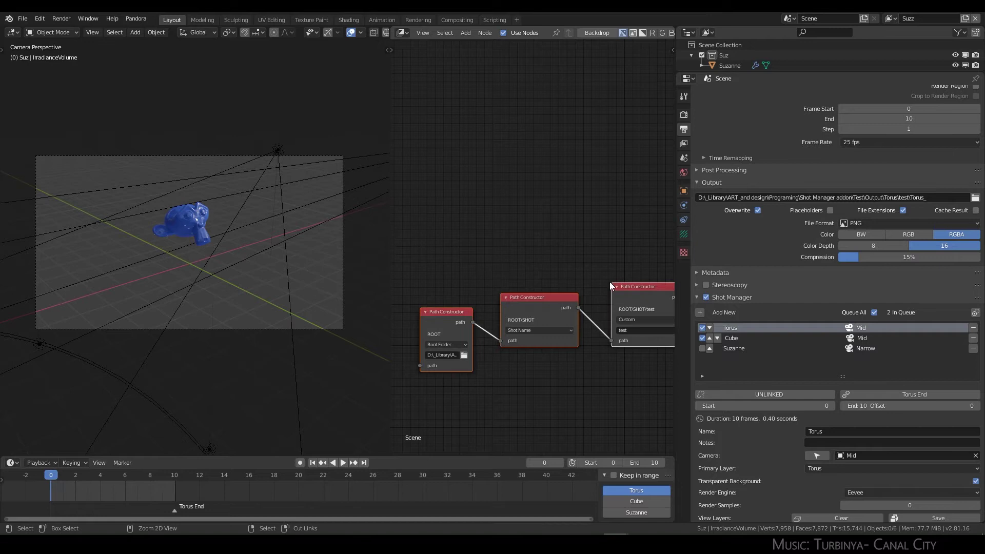
# Step: Group the Path Constructor nodes into a NodeGroup and return to the scene node tree
pyautogui.hotkey('ctrl', 'g')
pyautogui.press('Tab')
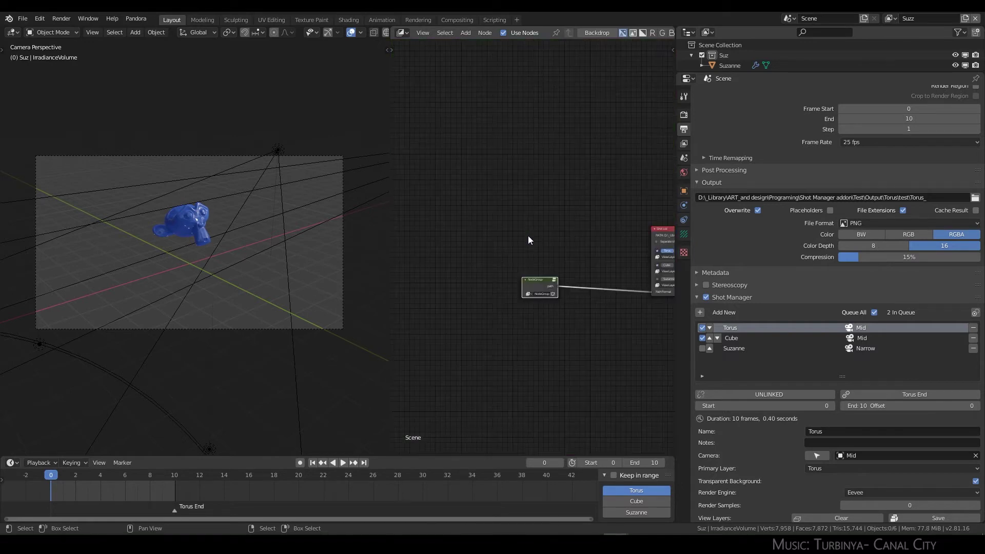
pyautogui.moveTo(466, 281); pyautogui.dragTo(446, 294, button='middle')
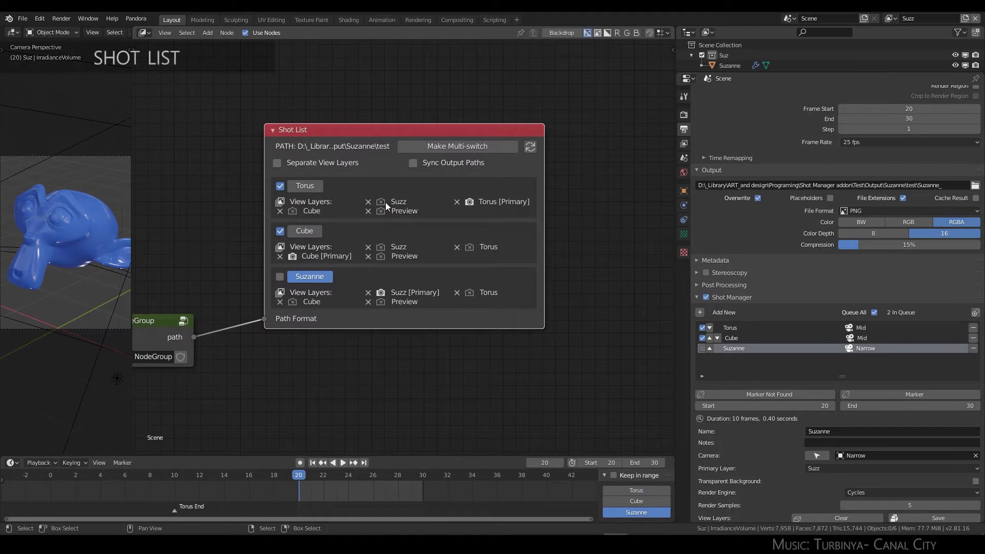
pyautogui.scroll(-10, 815, 462)
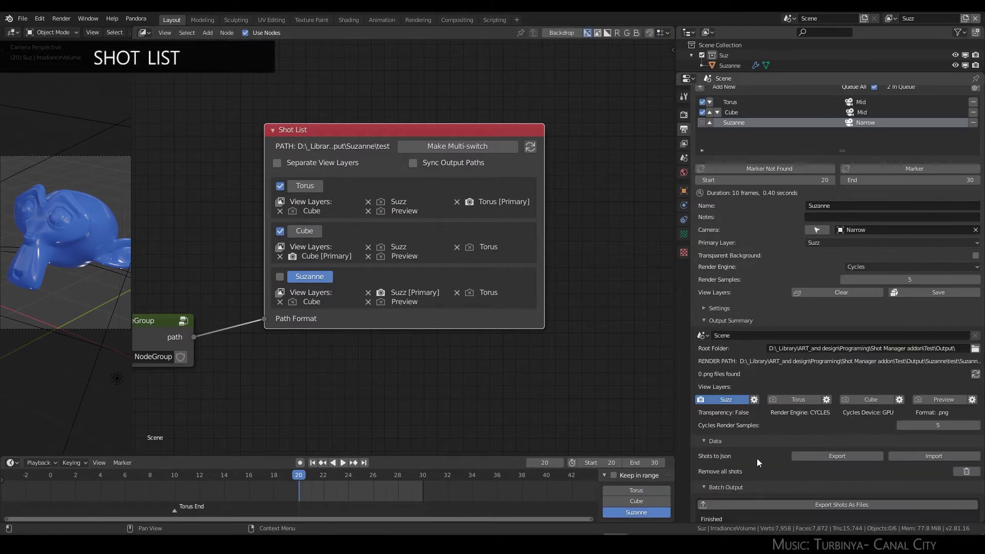
# Step: Clear the saved view layers of the Torus, Cube and Suzanne shots, then reselect Torus
pyautogui.click(939, 292)
pyautogui.click(307, 187)
pyautogui.click(839, 292)
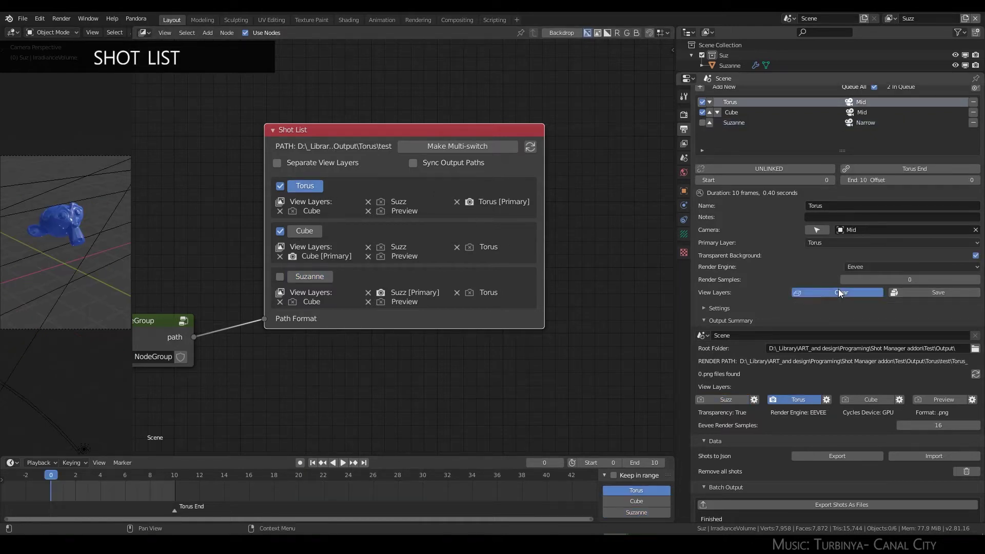
pyautogui.click(310, 224)
pyautogui.click(843, 293)
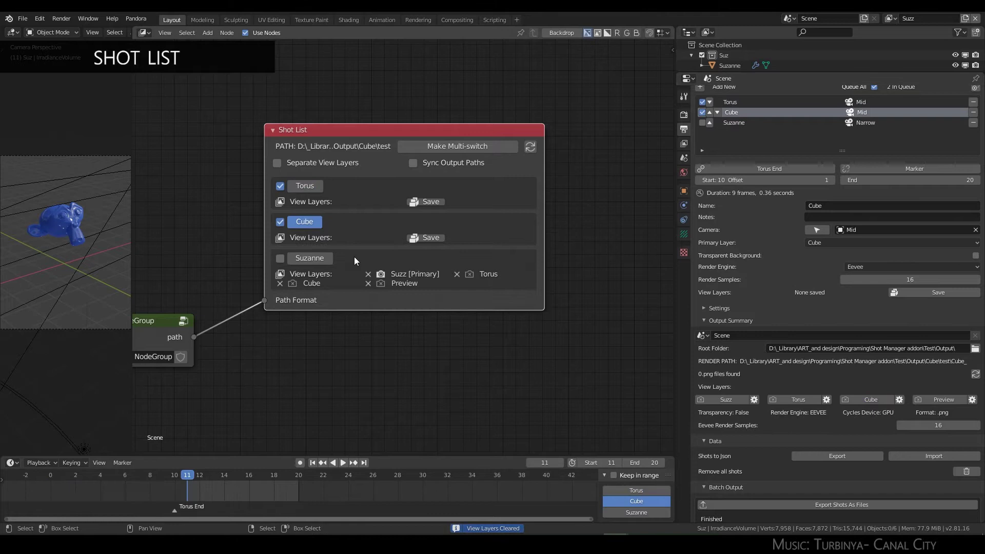
pyautogui.click(310, 255)
pyautogui.click(852, 294)
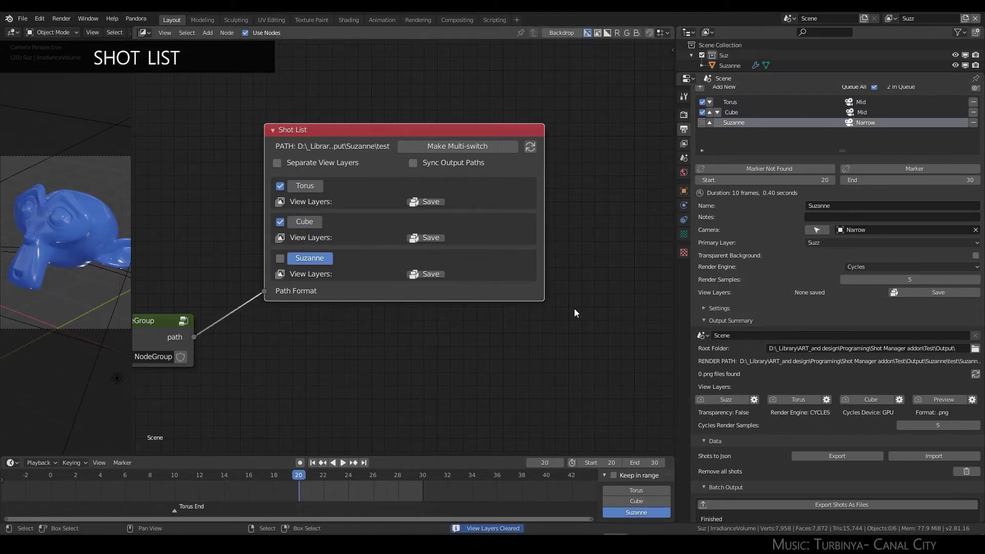
pyautogui.scroll(2, 575, 309)
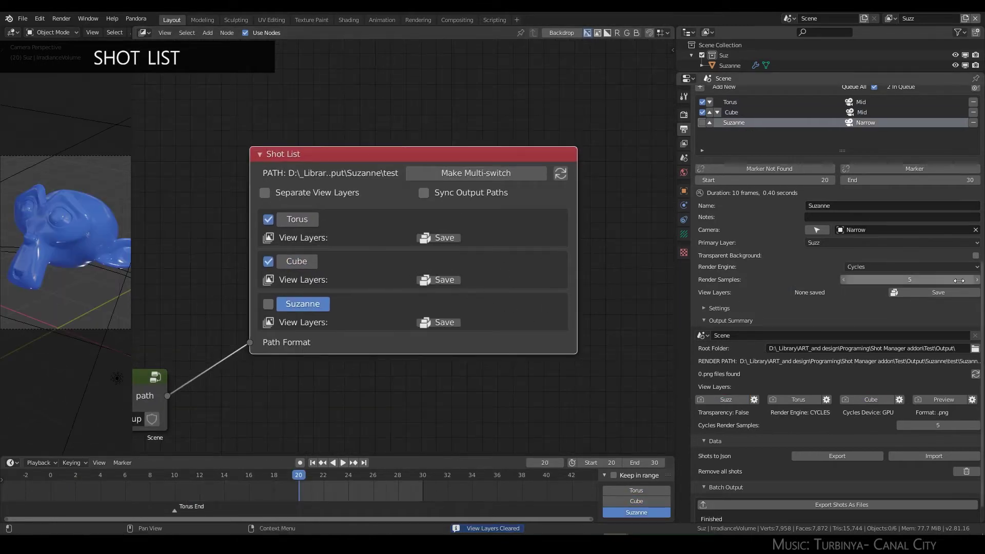
pyautogui.click(303, 224)
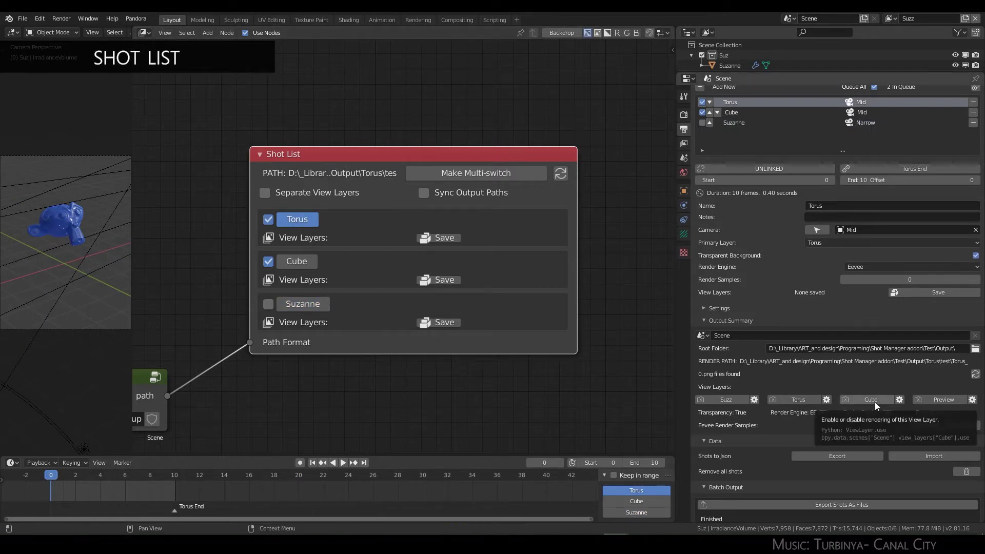
# Step: Save Torus's view-layer states, enable the Suzz layer, and remove Preview's saved state
pyautogui.click(934, 294)
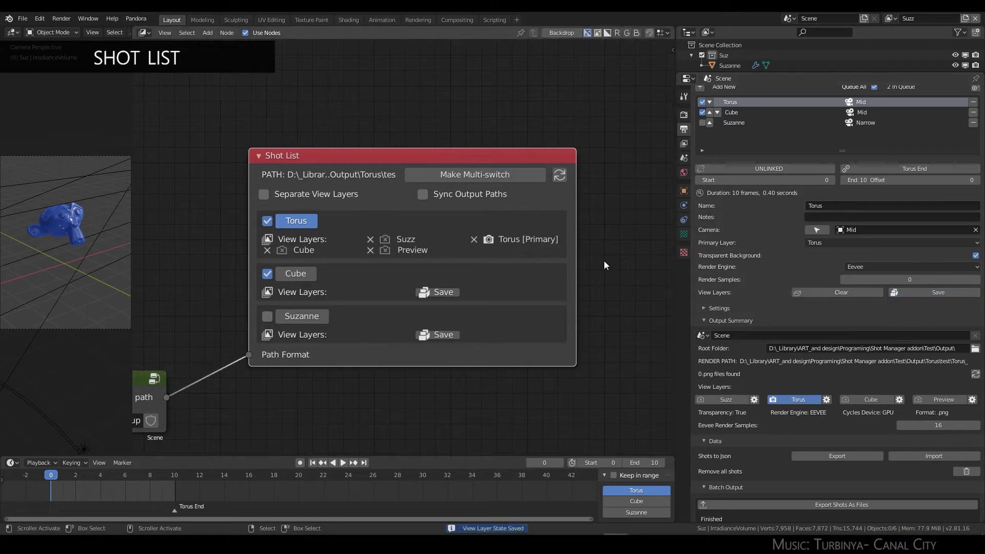
pyautogui.scroll(1, 604, 261)
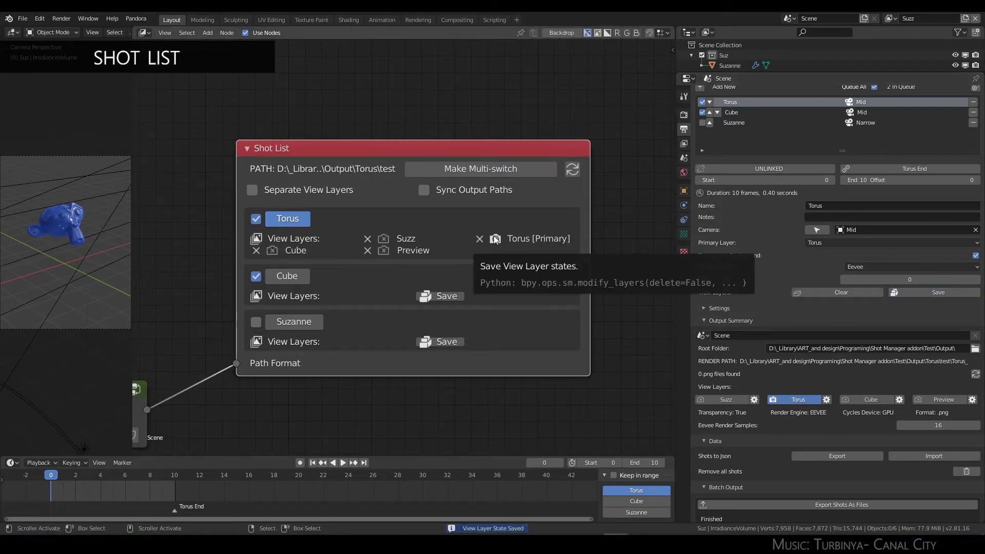
pyautogui.click(384, 240)
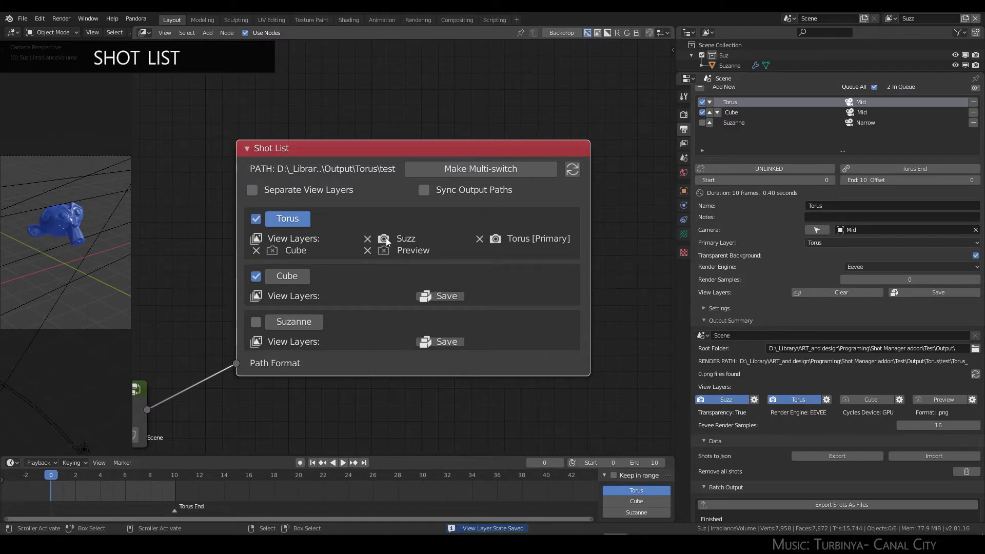
pyautogui.moveTo(385, 238); pyautogui.dragTo(381, 264, button='middle')
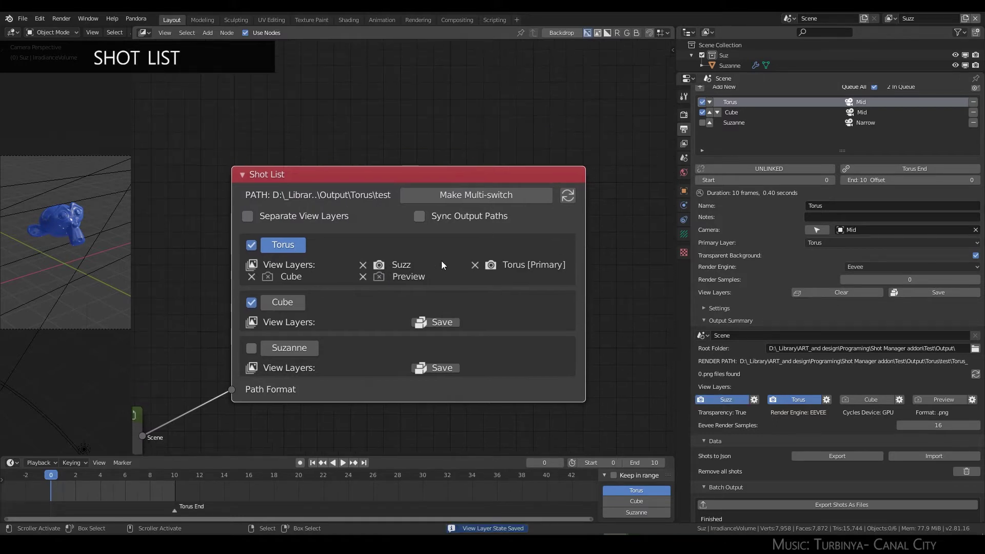
pyautogui.click(362, 276)
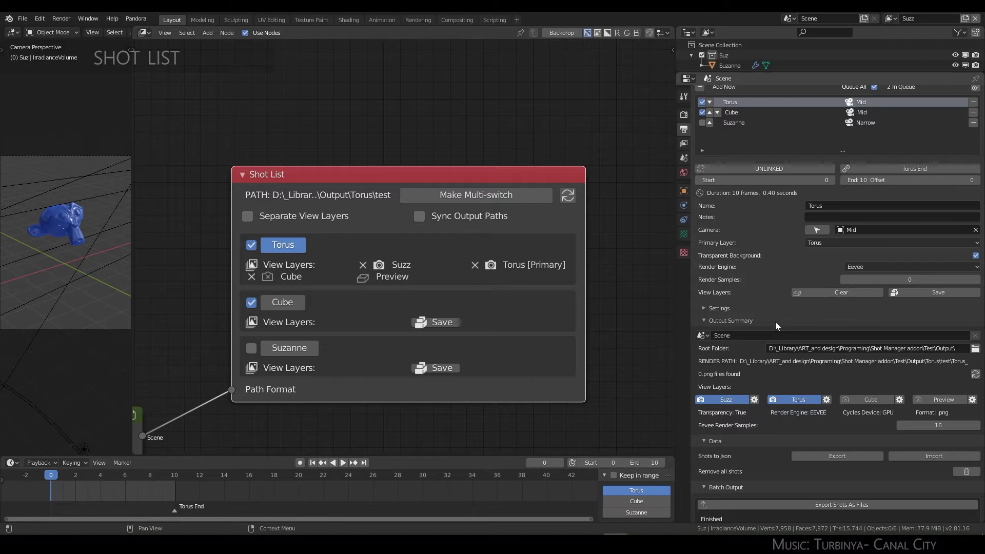
# Step: Set 'Unsaved layers default' to Off and save the Torus shot's Preview layer again
pyautogui.scroll(-1, 747, 378)
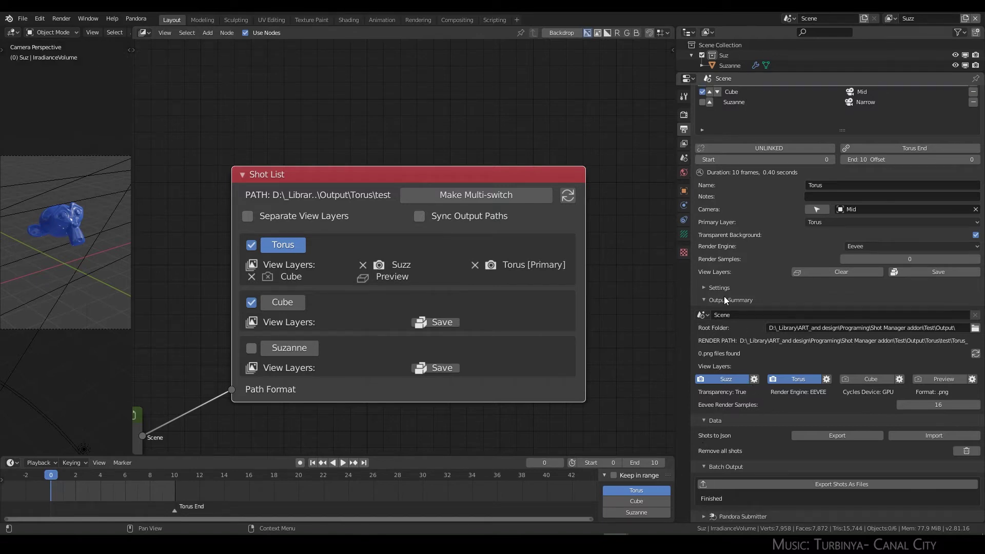
pyautogui.click(708, 287)
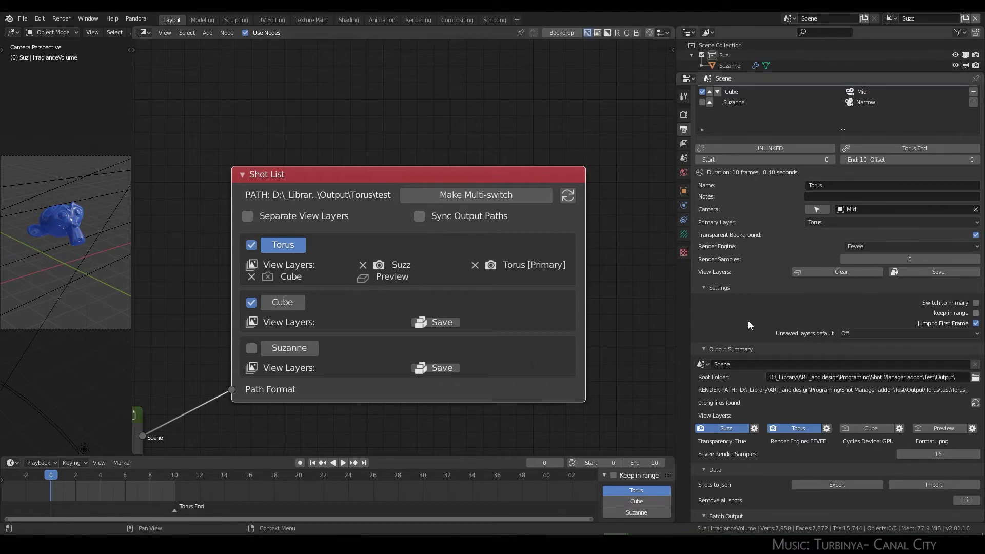
pyautogui.scroll(3, 829, 302)
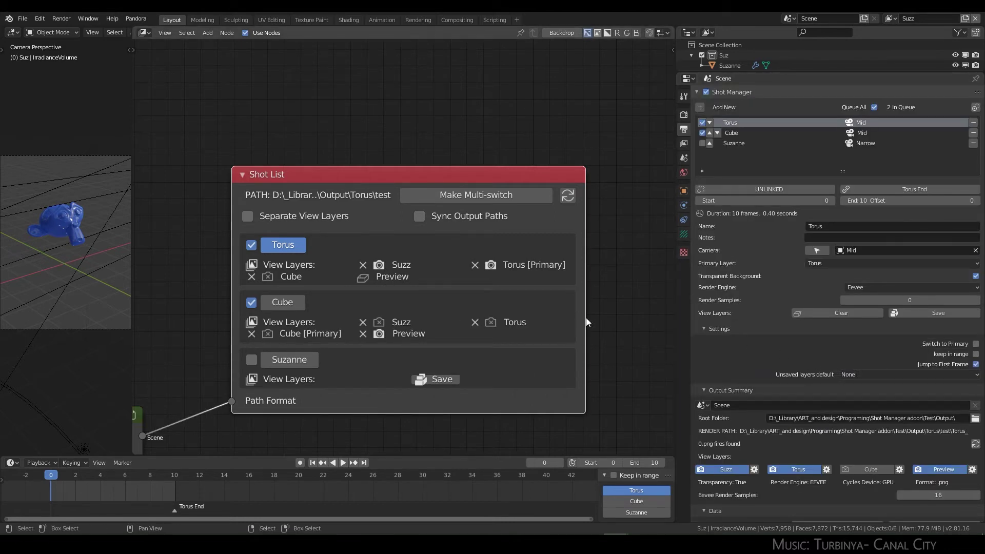
pyautogui.click(851, 374)
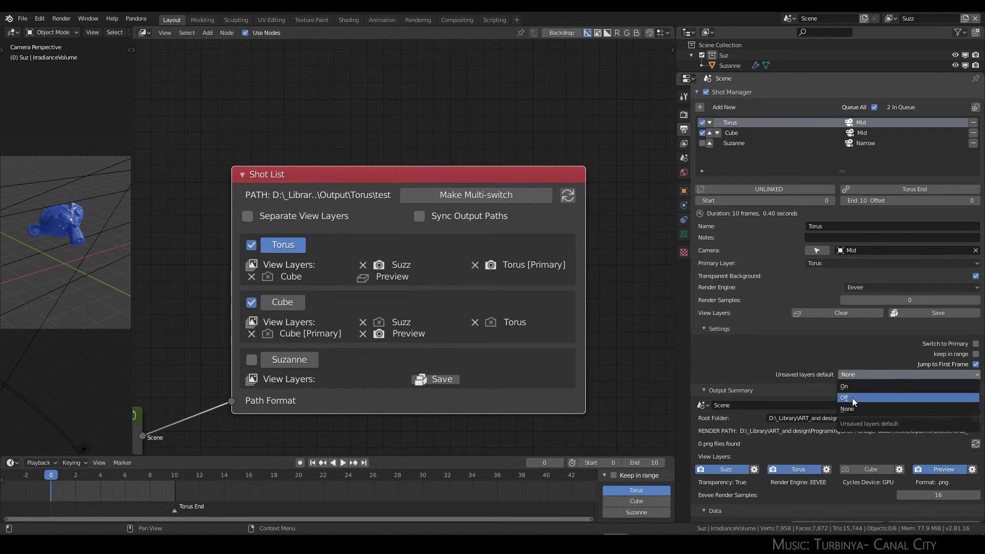
pyautogui.click(845, 398)
pyautogui.click(364, 278)
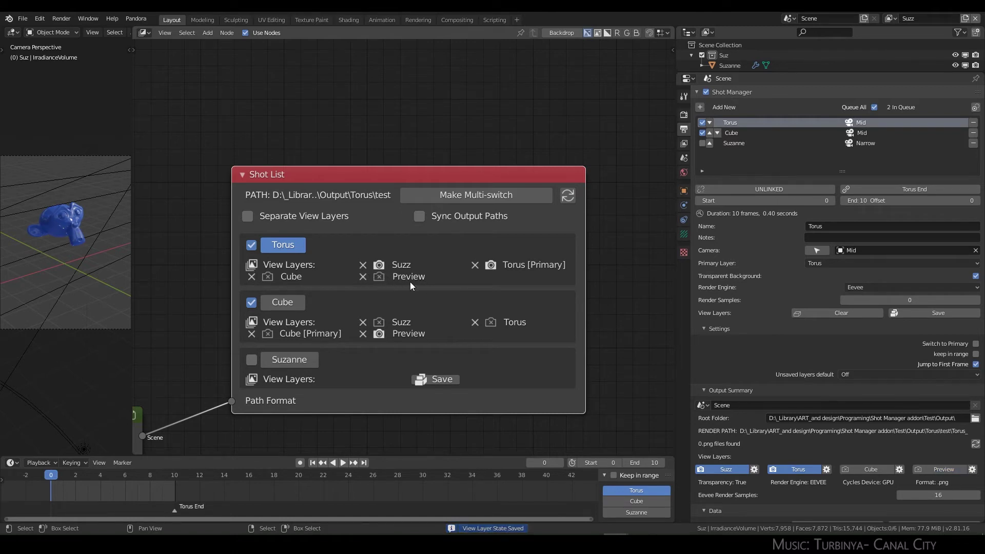
pyautogui.press('Home')
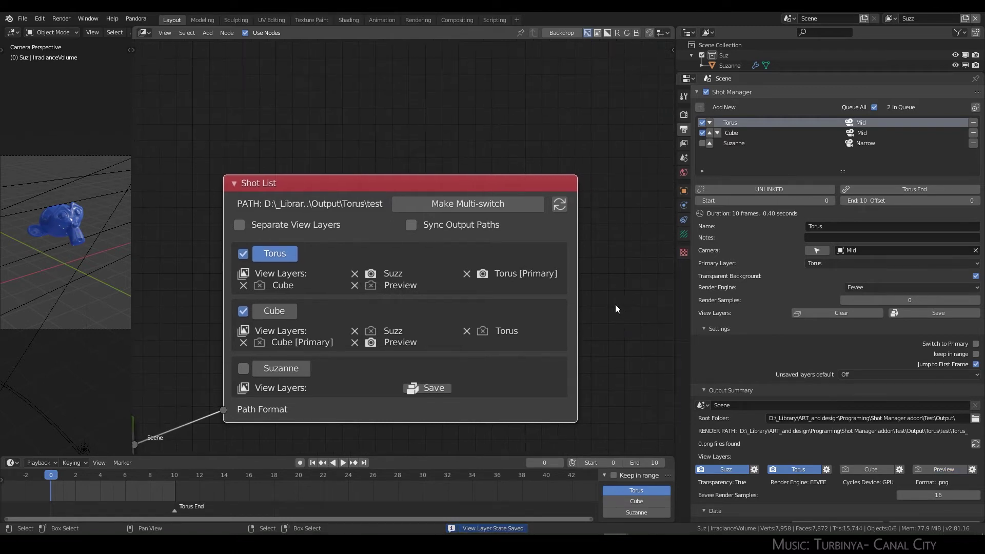
# Step: Select the Preview view layer in the top-bar selector and delete it from the scene
pyautogui.scroll(-2, 421, 138)
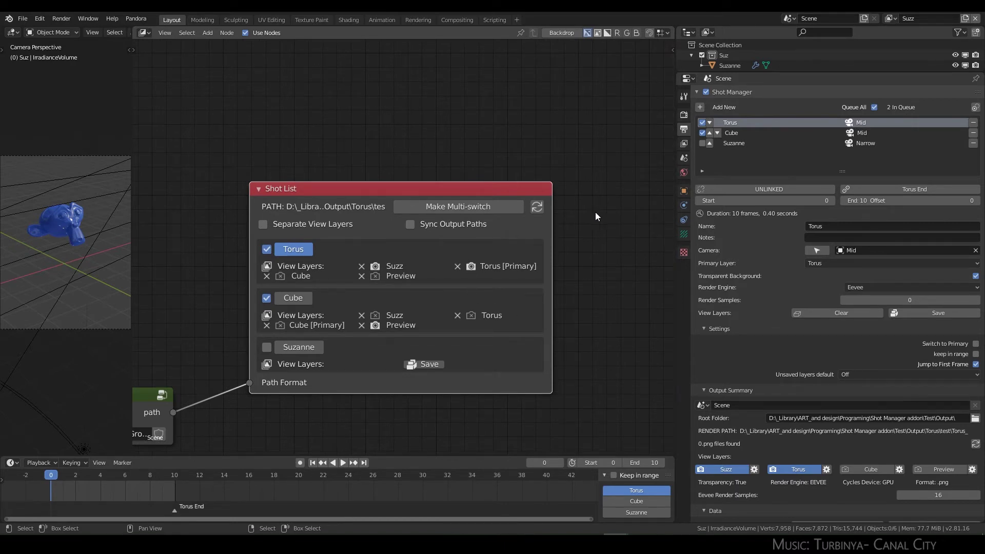
pyautogui.click(889, 19)
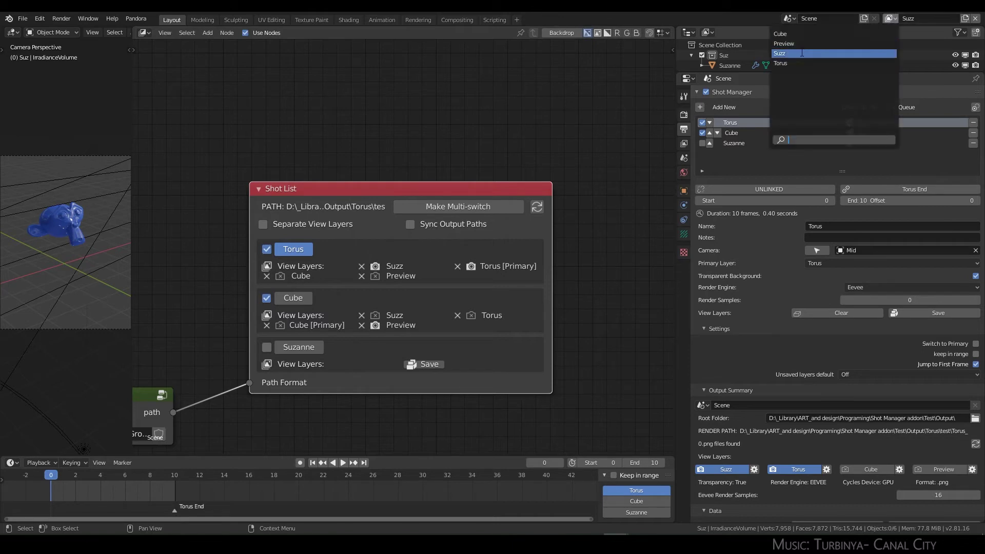
pyautogui.click(789, 44)
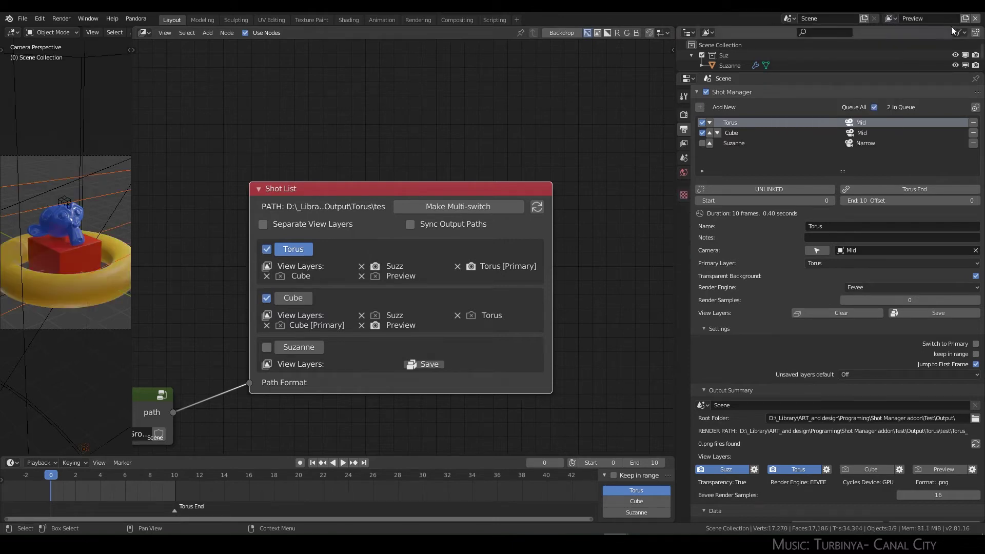
pyautogui.click(976, 21)
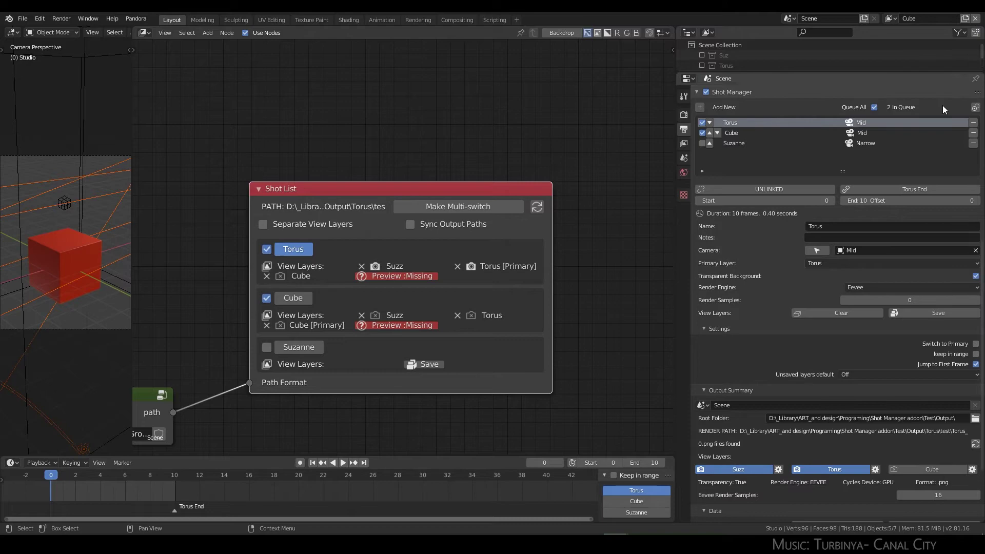
pyautogui.scroll(5, 879, 245)
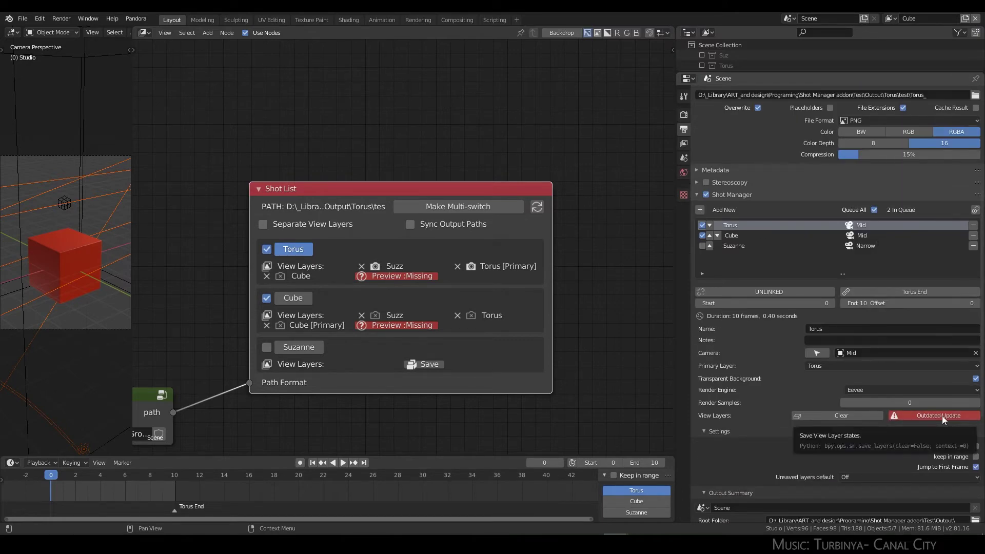
pyautogui.scroll(-4, 930, 423)
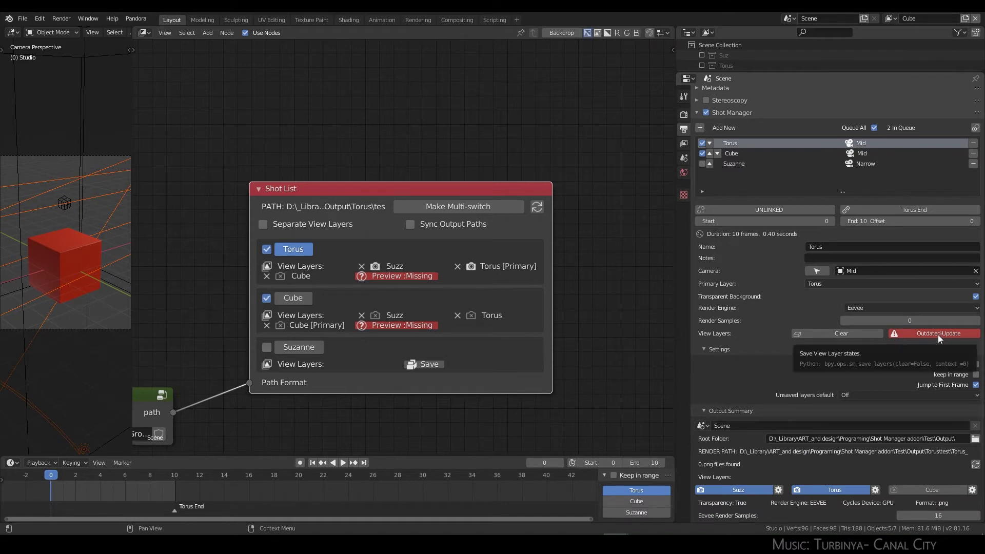
pyautogui.scroll(-3, 888, 403)
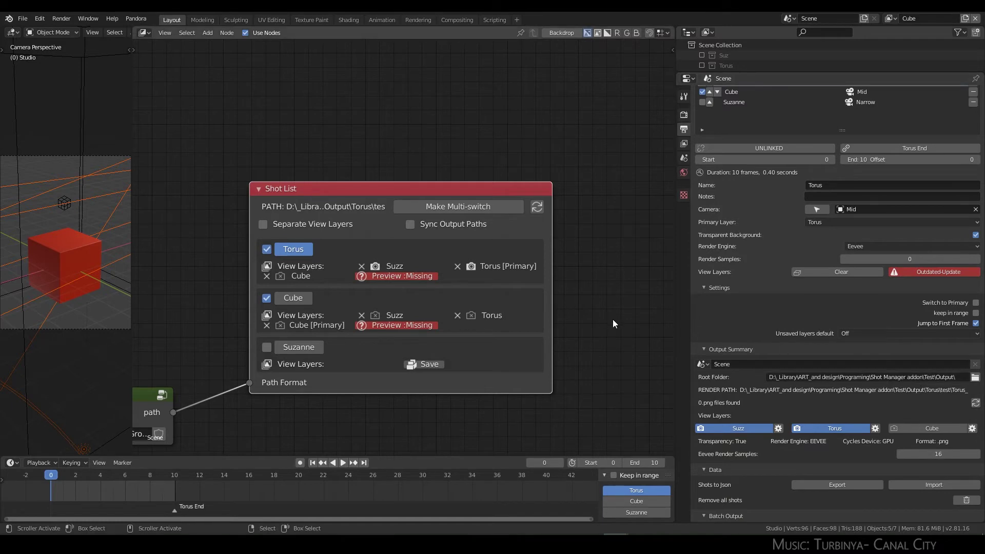
# Step: Remap the missing Preview slot to View Layer in the Remap View Layer popup
pyautogui.moveTo(404, 298); pyautogui.dragTo(418, 284, button='middle')
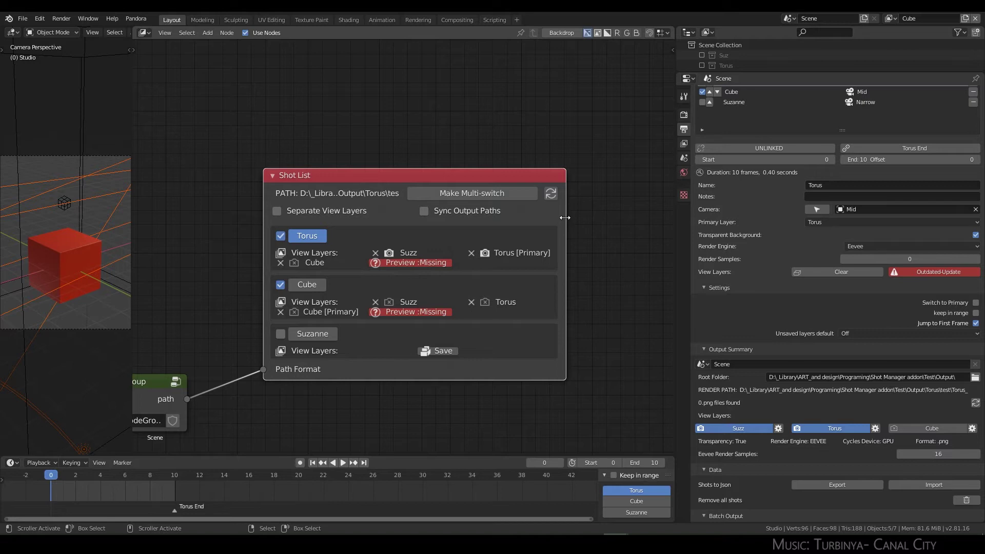
pyautogui.click(399, 263)
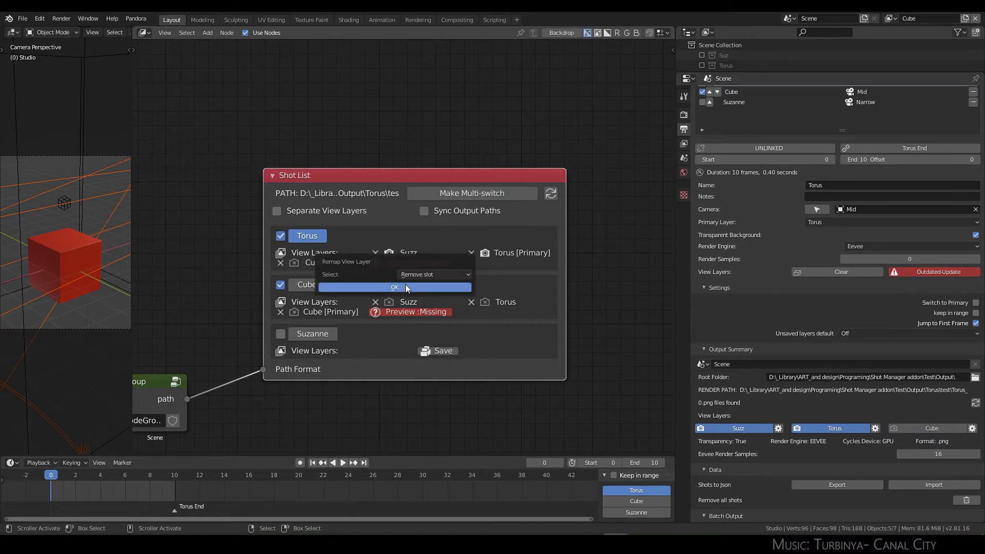
pyautogui.click(435, 272)
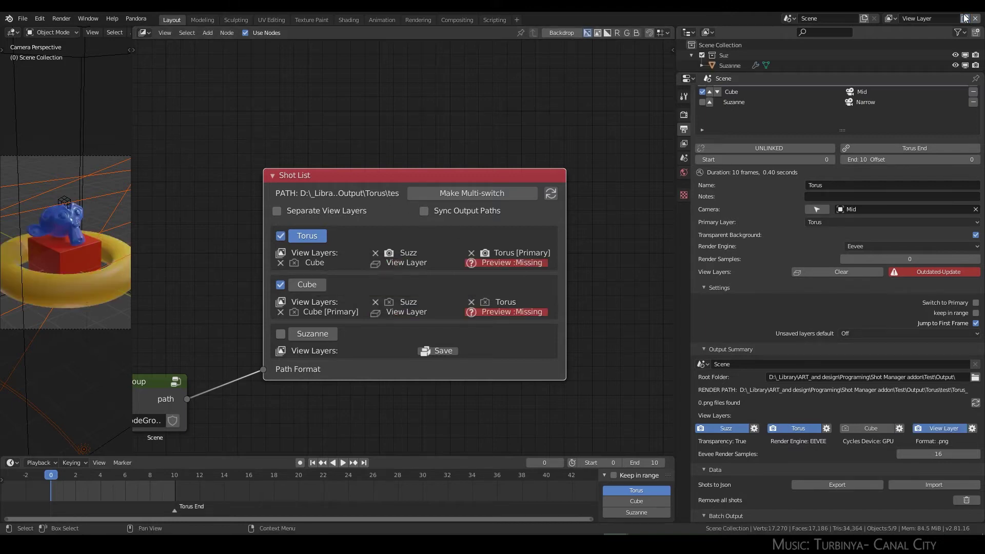
pyautogui.click(489, 263)
pyautogui.click(538, 275)
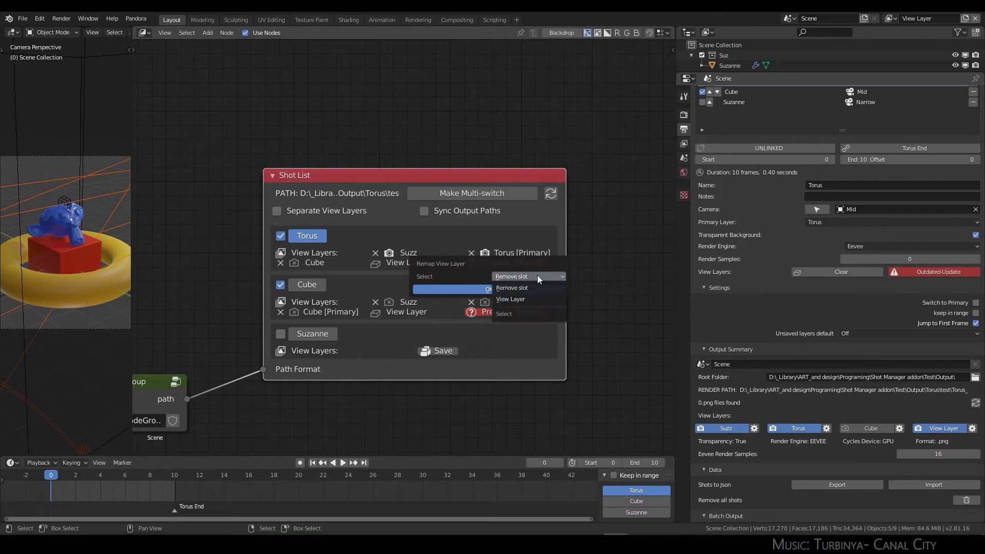
pyautogui.click(518, 298)
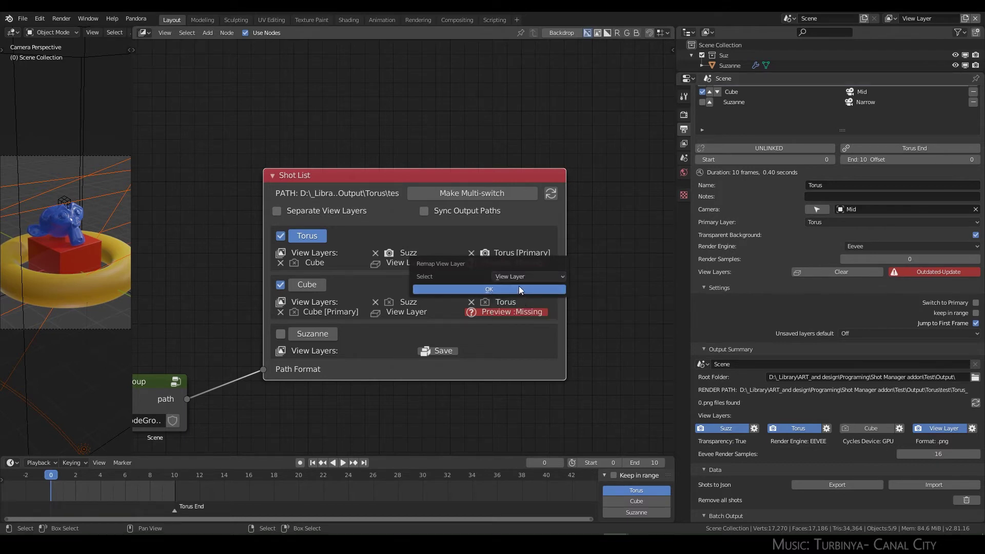
pyautogui.click(519, 287)
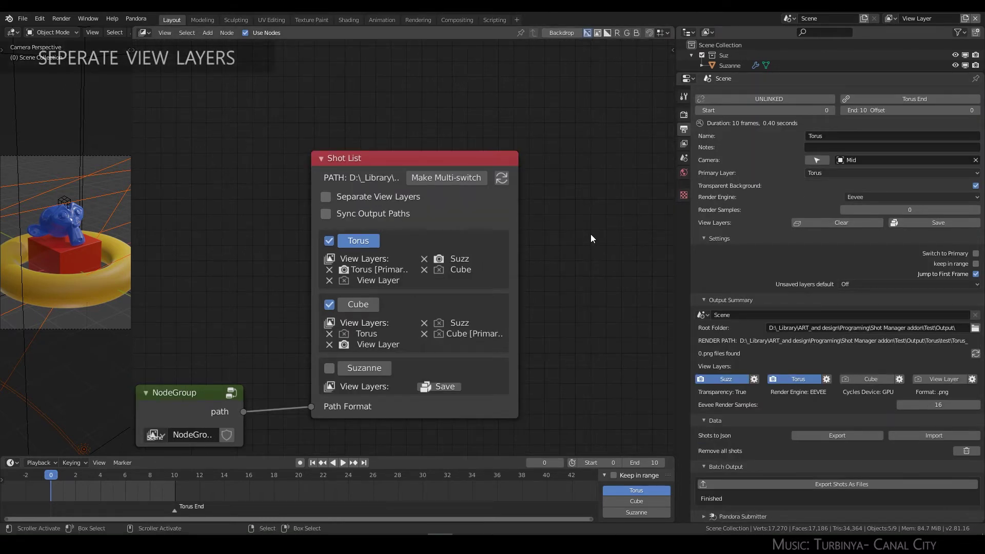
# Step: Turn on Separate View Layers in the Shot List and make the Cube shot active
pyautogui.moveTo(592, 238)
pyautogui.mouseDown(button='middle')
pyautogui.moveTo(582, 215)
pyautogui.moveTo(583, 236)
pyautogui.mouseUp(button='middle')
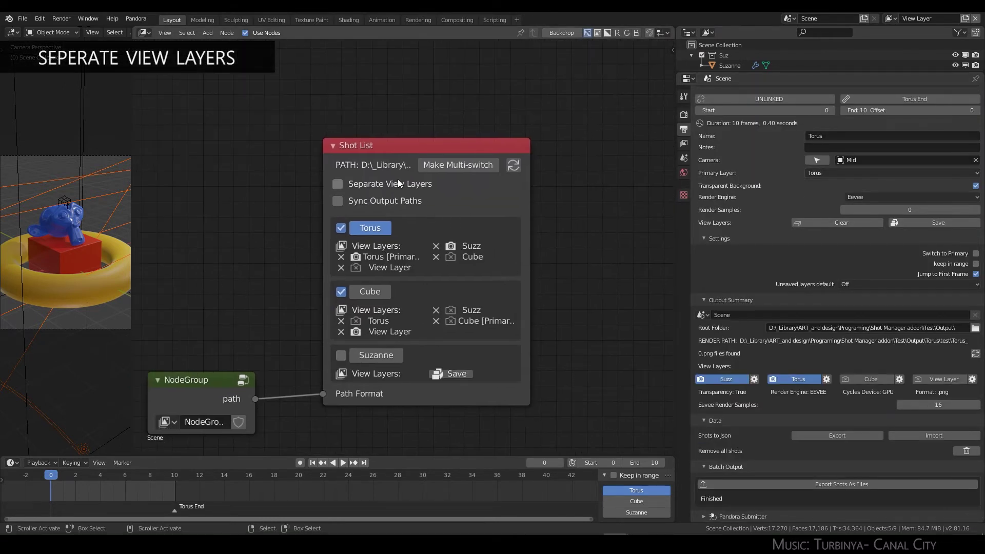
pyautogui.click(341, 185)
pyautogui.moveTo(254, 164); pyautogui.dragTo(241, 206, button='middle')
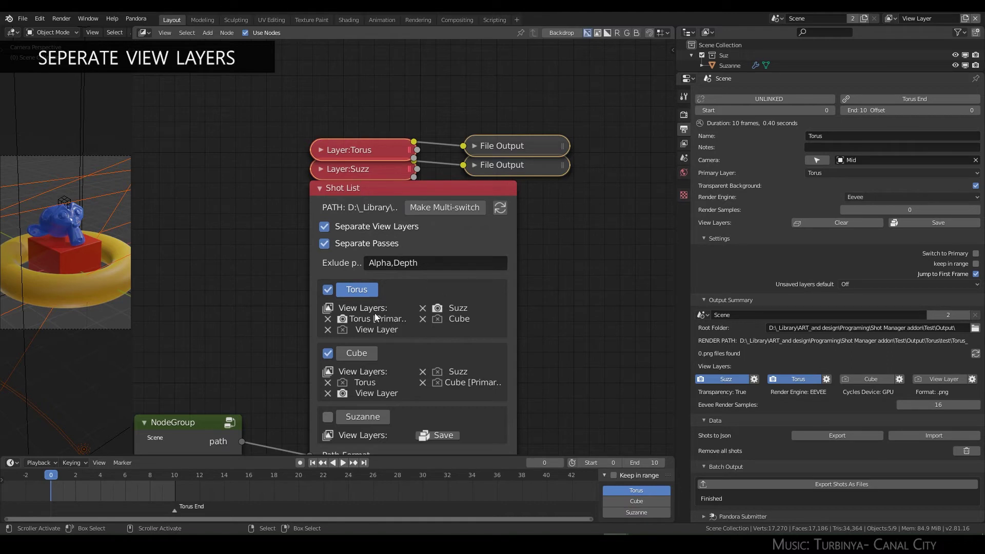
pyautogui.click(355, 351)
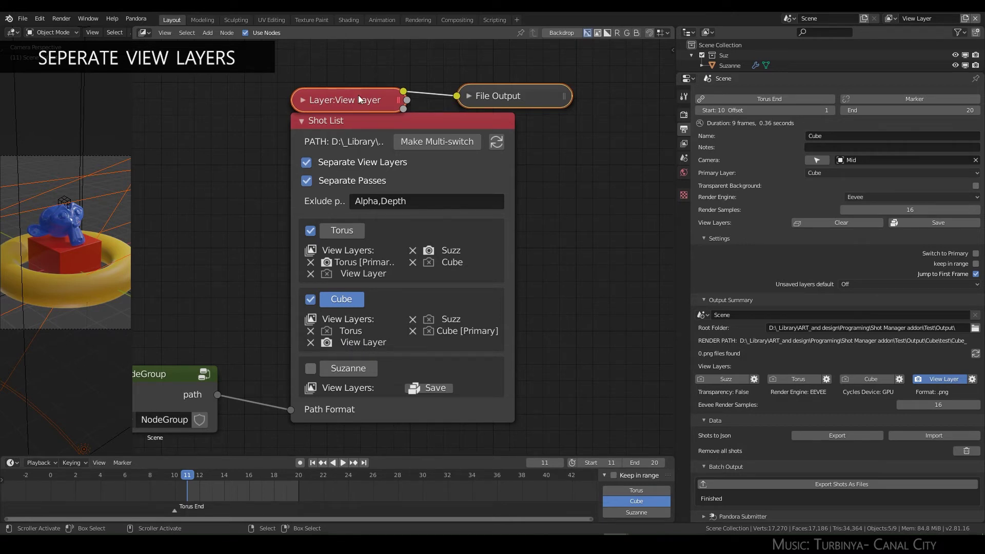
pyautogui.press('n')
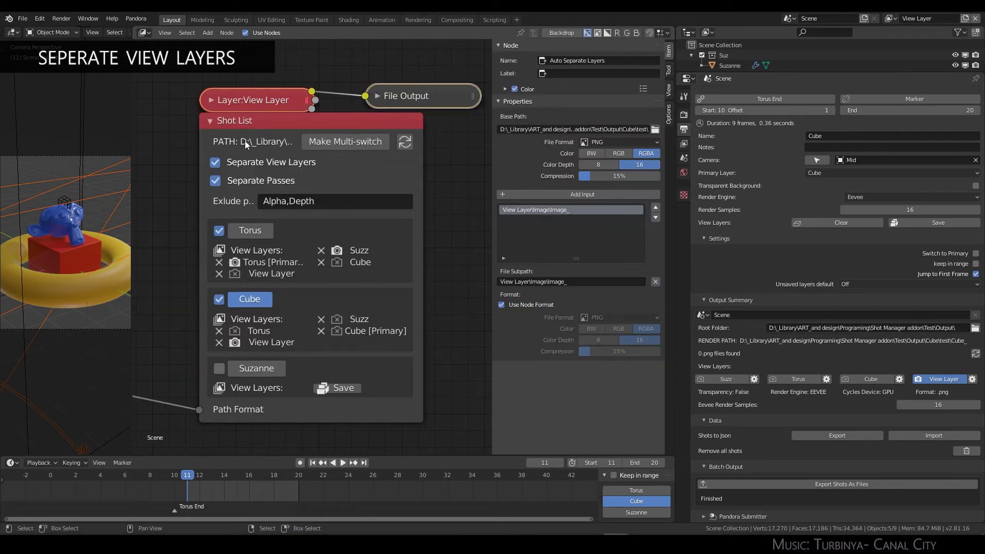
pyautogui.press('n')
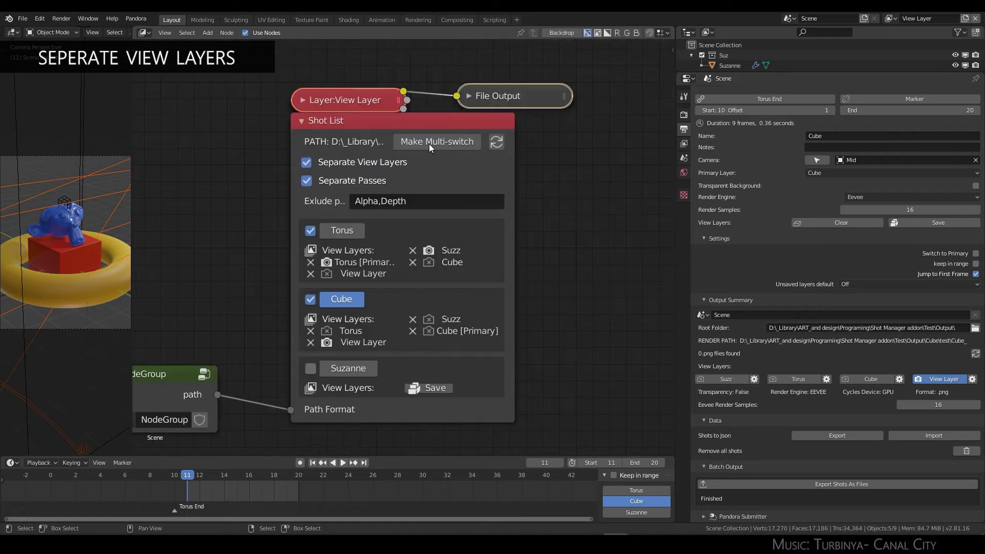
# Step: Include the Cube layer in the Torus shot and turn Separate Passes on
pyautogui.click(306, 182)
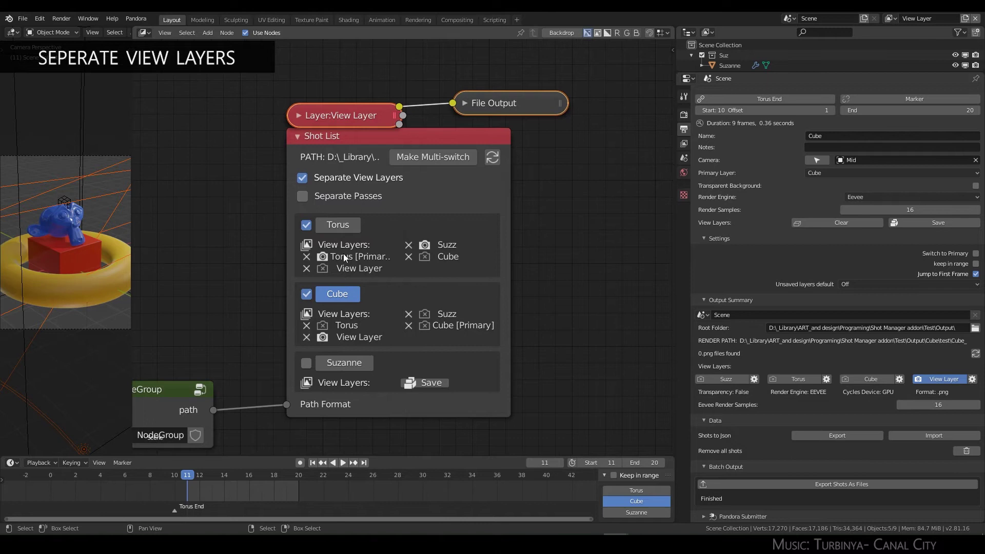
pyautogui.click(340, 228)
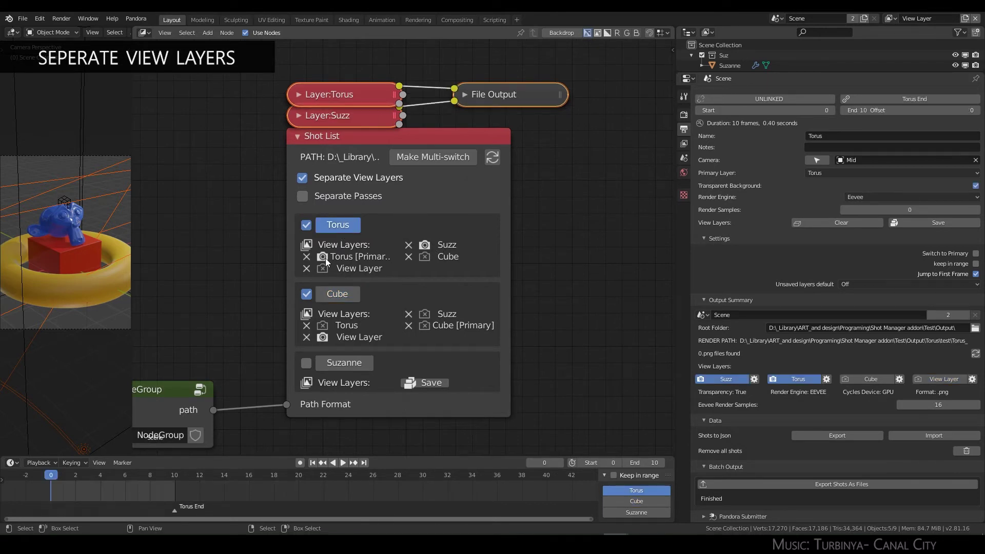
pyautogui.click(426, 257)
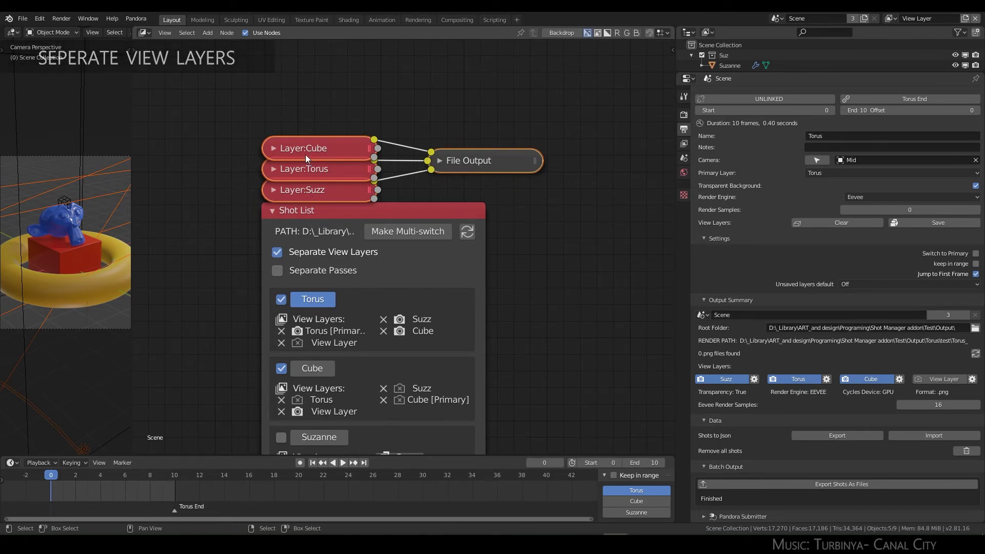
pyautogui.moveTo(534, 237); pyautogui.dragTo(549, 199, button='middle')
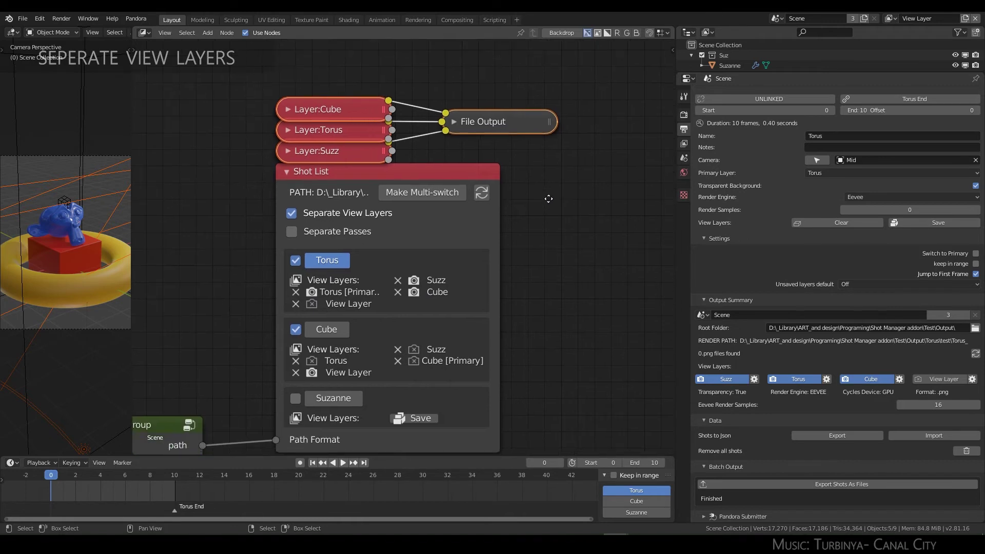
pyautogui.click(305, 229)
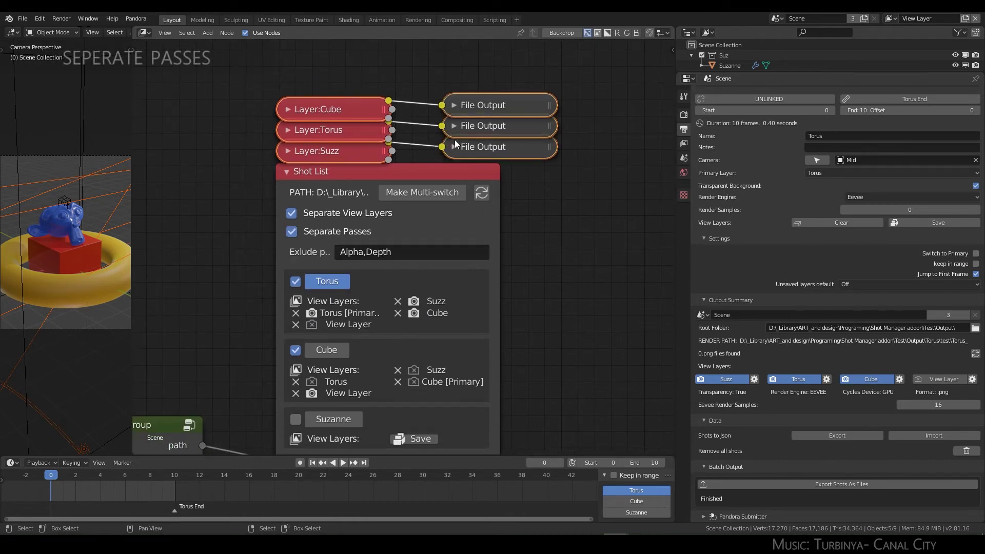
pyautogui.click(491, 101)
# Step: Spread the top and middle File Output nodes and Layer:Torus apart, with the node sidebar open
pyautogui.moveTo(485, 97); pyautogui.dragTo(484, 91)
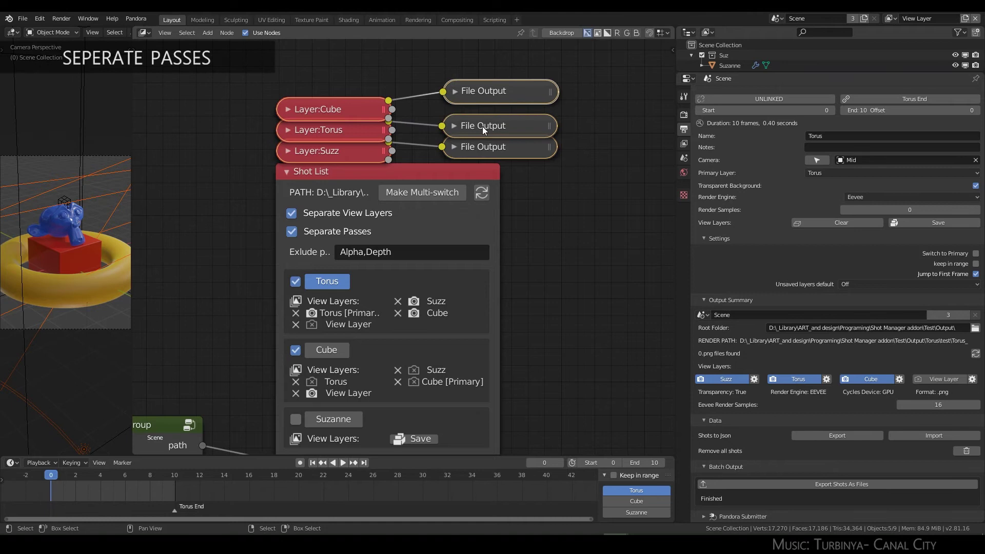
pyautogui.moveTo(482, 127); pyautogui.dragTo(483, 119)
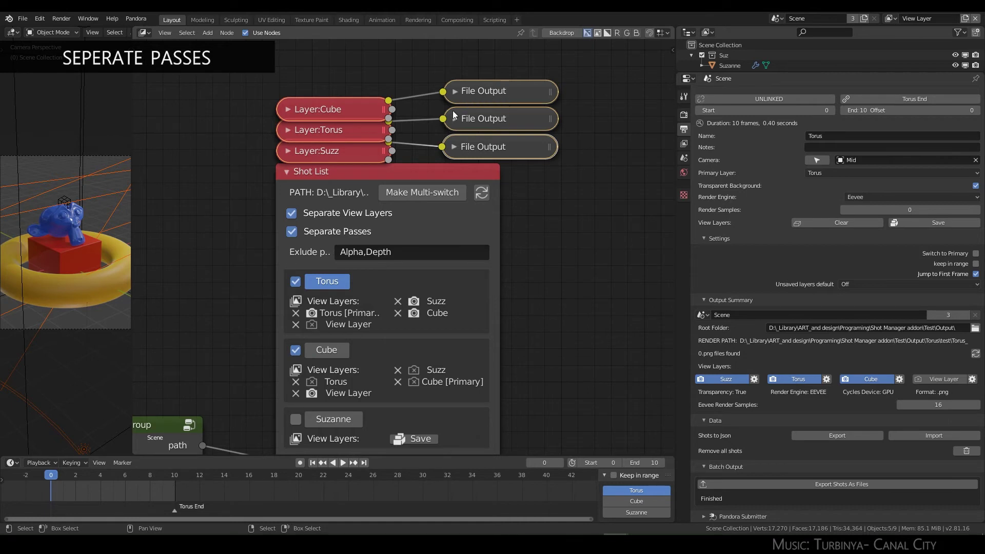
pyautogui.press('n')
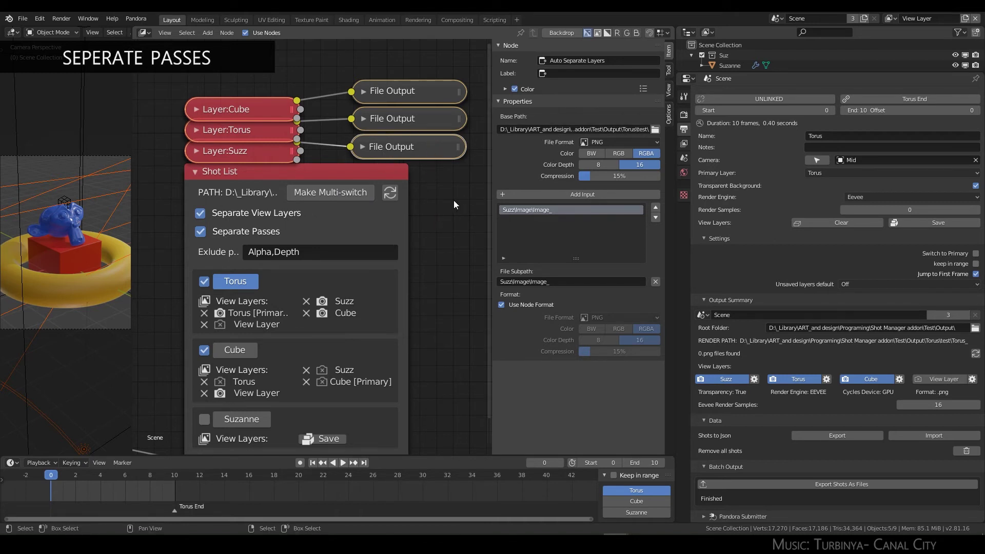
pyautogui.keyDown('shift'); pyautogui.scroll(4, 390, 208); pyautogui.keyUp('shift')
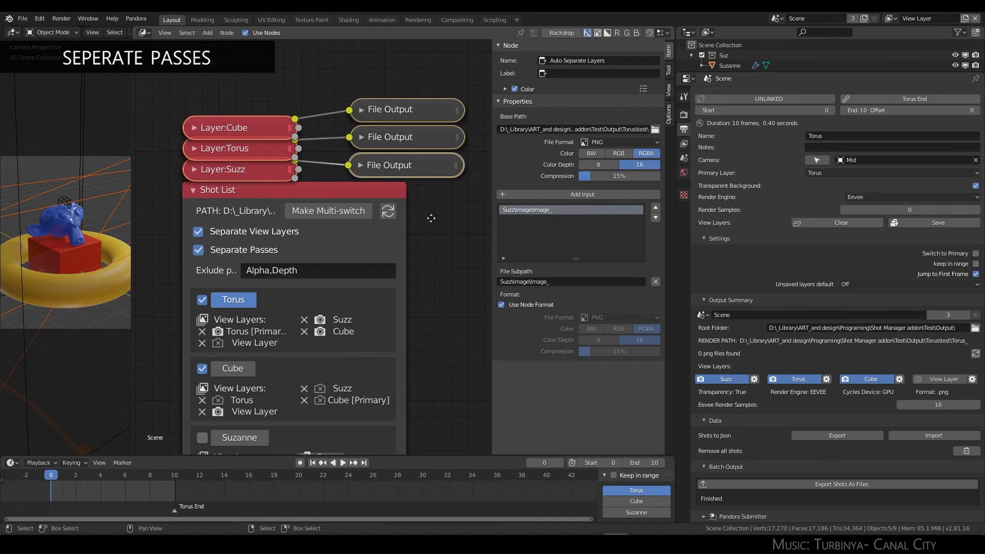
pyautogui.moveTo(204, 211); pyautogui.dragTo(234, 201)
pyautogui.click(198, 196)
pyautogui.click(196, 195)
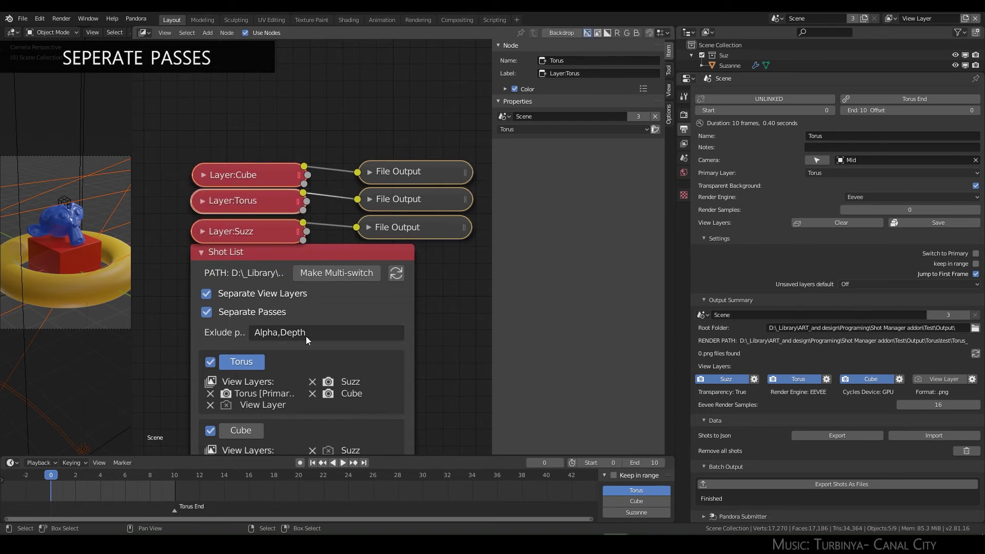
# Step: Widen the Shot List node and reposition it in view
pyautogui.moveTo(413, 334); pyautogui.dragTo(540, 344)
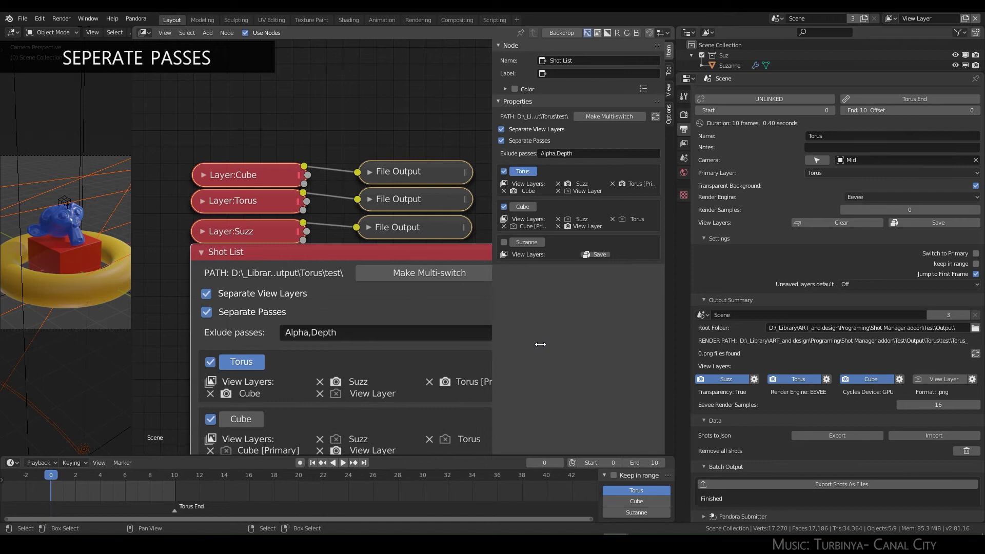
pyautogui.moveTo(170, 310); pyautogui.dragTo(129, 280, button='middle')
pyautogui.scroll(-1, 248, 282)
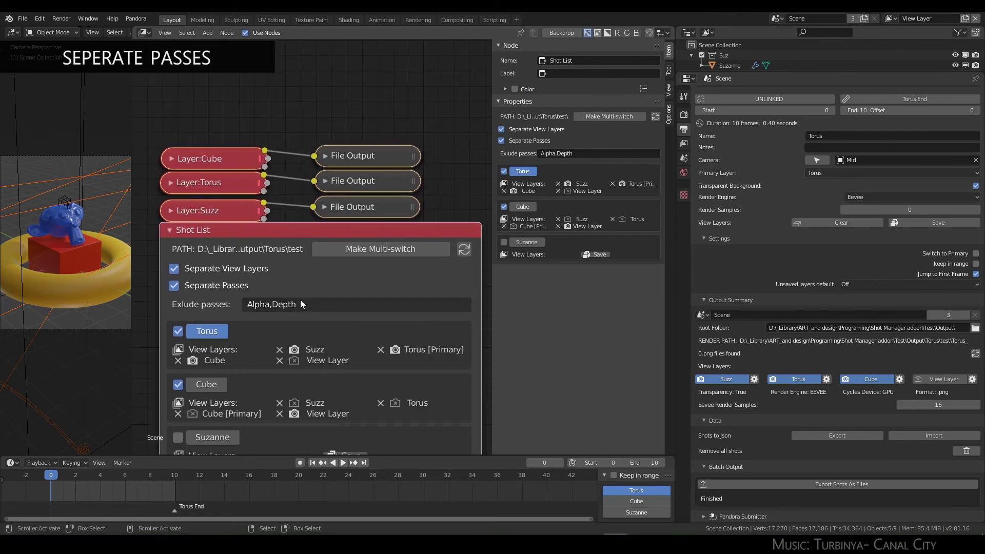
pyautogui.moveTo(302, 235); pyautogui.dragTo(301, 239)
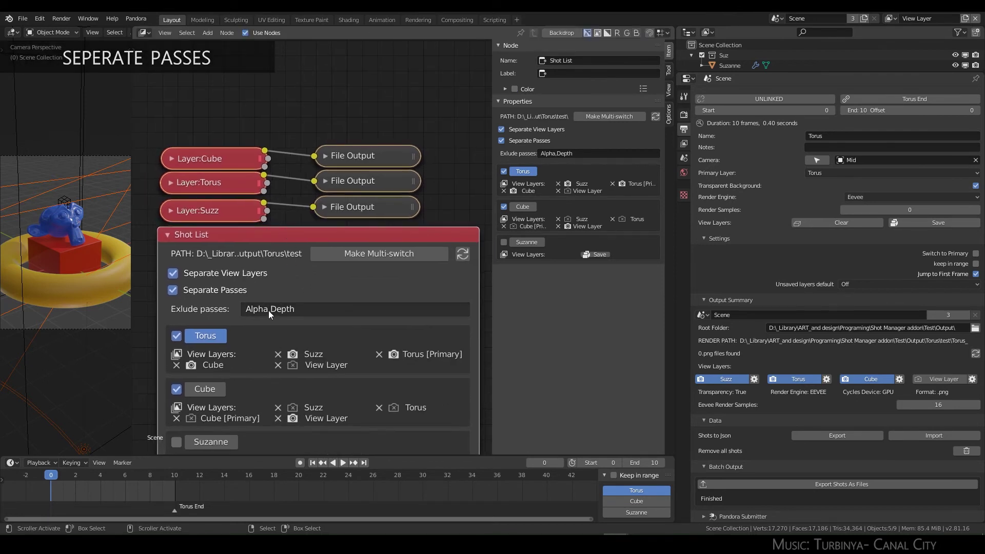
# Step: Delete 'Alpha,' from the Shot List's excluded passes, leaving only Depth, and refresh the generated nodes
pyautogui.click(269, 310)
pyautogui.click(267, 310)
pyautogui.moveTo(269, 309); pyautogui.dragTo(177, 298)
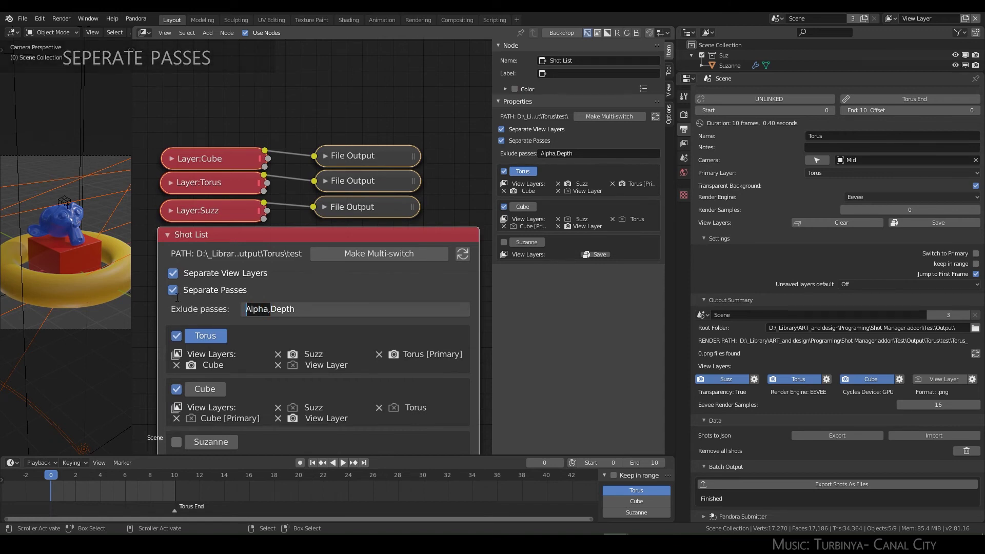
pyautogui.press('Delete')
pyautogui.press('Delete')
pyautogui.press('Return')
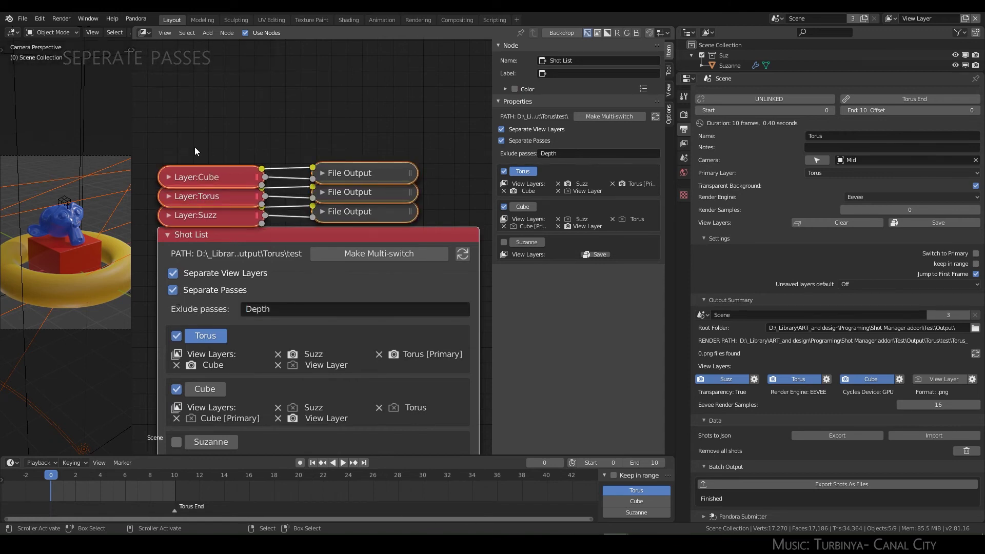
pyautogui.click(385, 180)
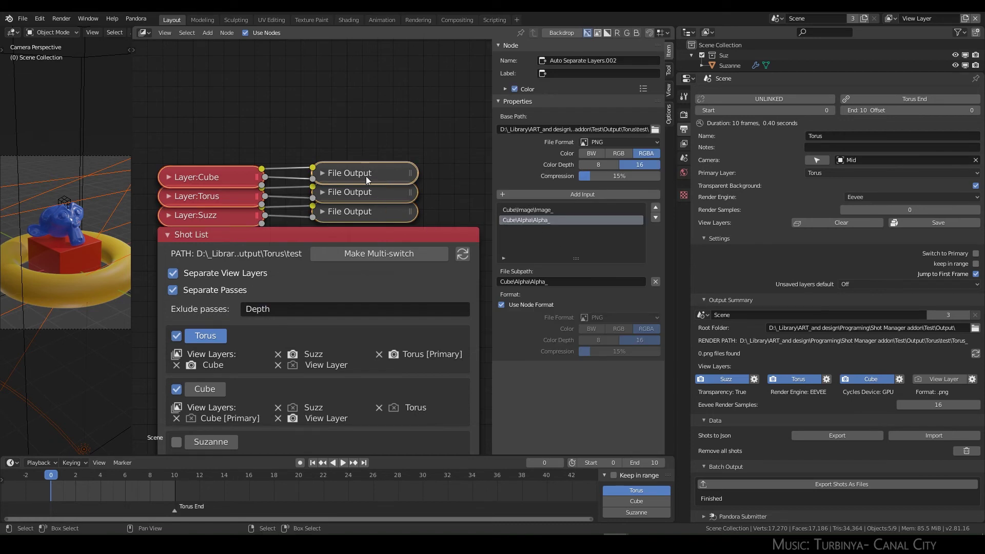
pyautogui.moveTo(349, 135); pyautogui.dragTo(354, 78, button='middle')
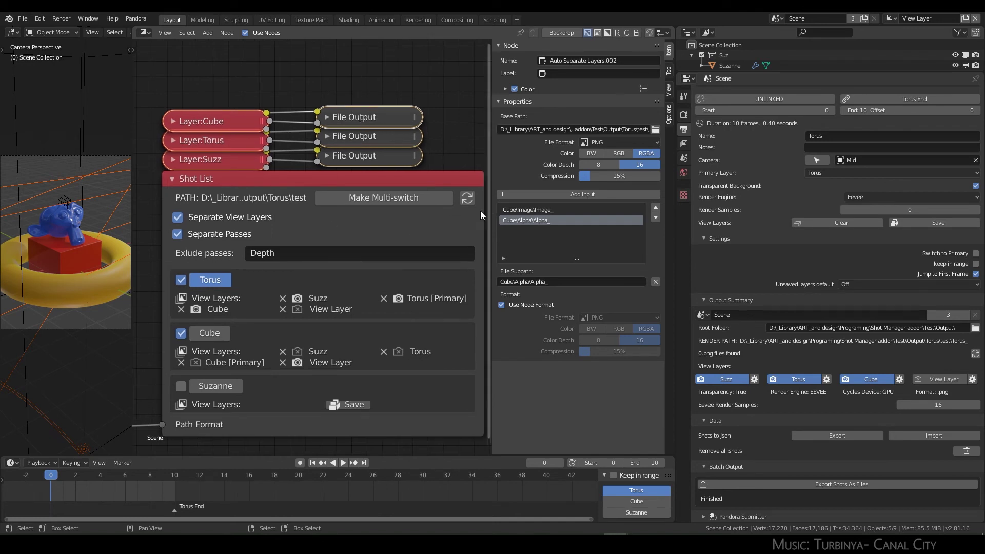
pyautogui.click(468, 198)
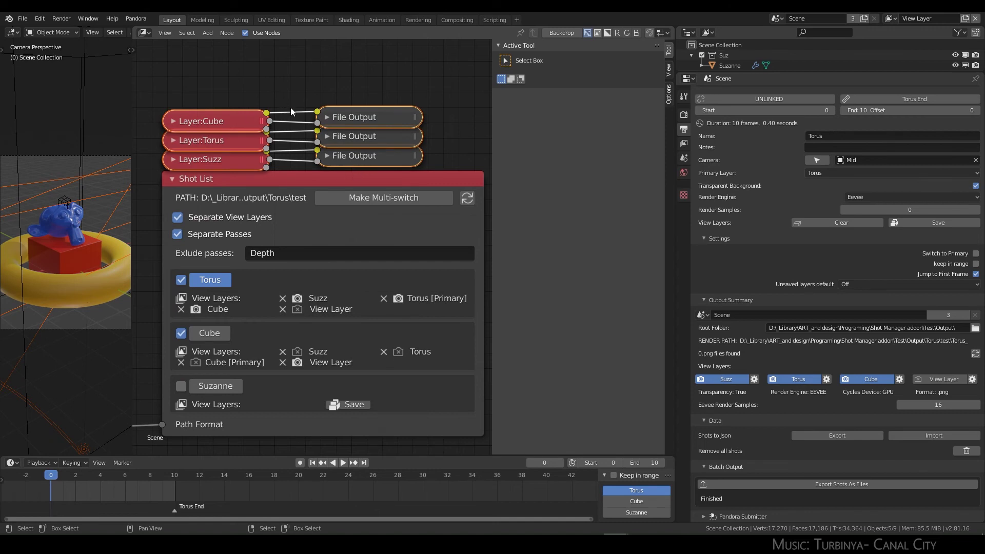
# Step: Make Suzanne the active shot, save it, and include the Cube and View Layer layers
pyautogui.click(684, 144)
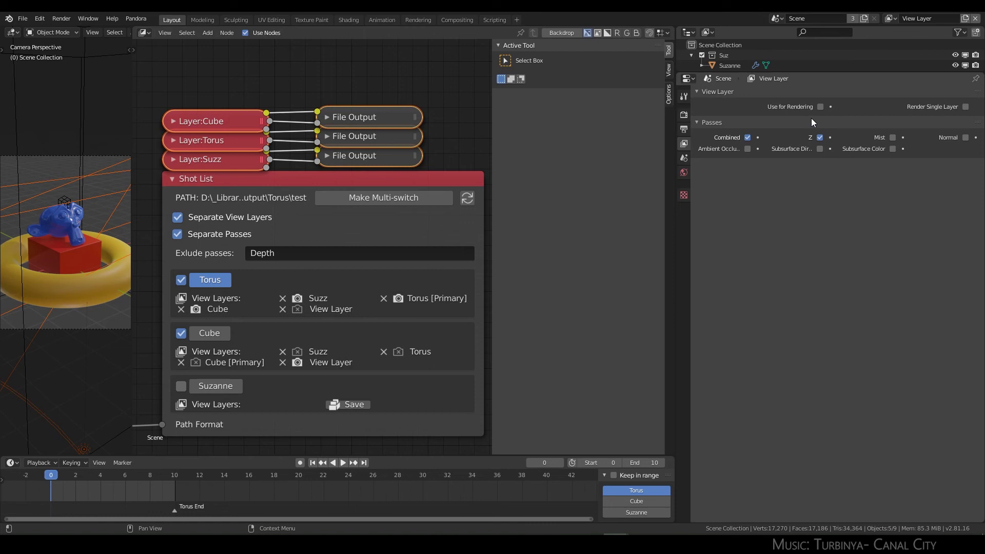
pyautogui.click(212, 334)
pyautogui.click(216, 385)
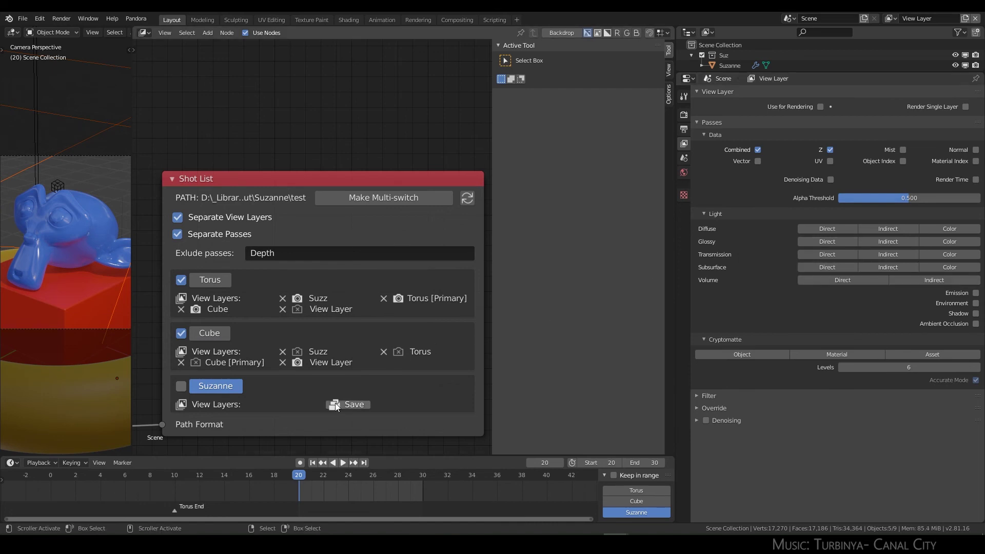
pyautogui.click(354, 404)
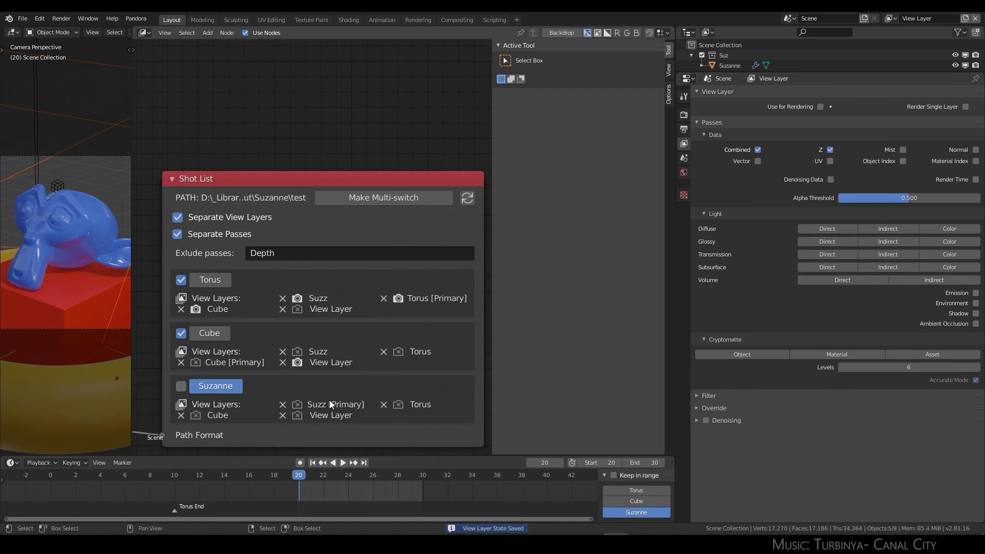
pyautogui.click(299, 403)
pyautogui.click(298, 414)
pyautogui.click(197, 414)
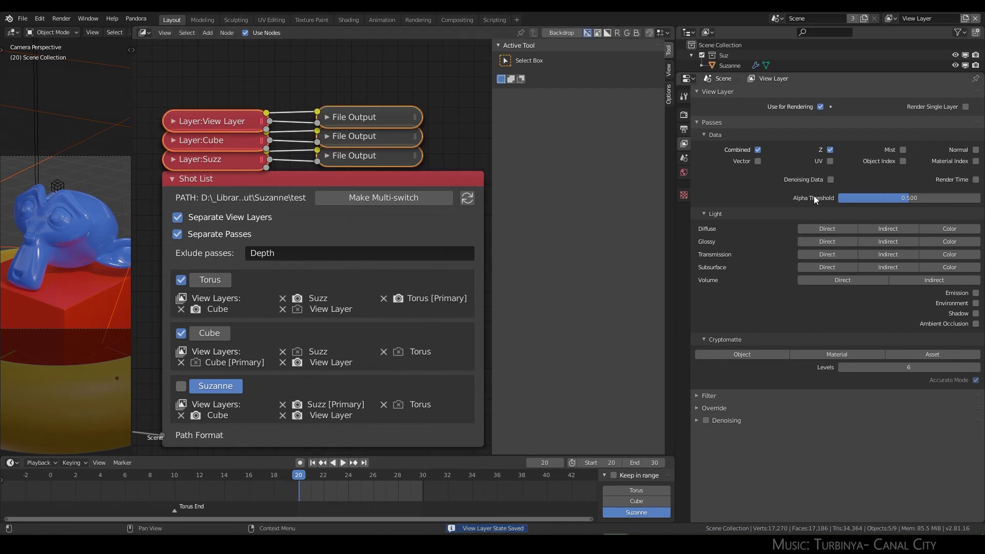
# Step: Enable the Diffuse Direct and Indirect passes and regenerate the Shot List output nodes
pyautogui.moveTo(840, 228); pyautogui.dragTo(887, 226)
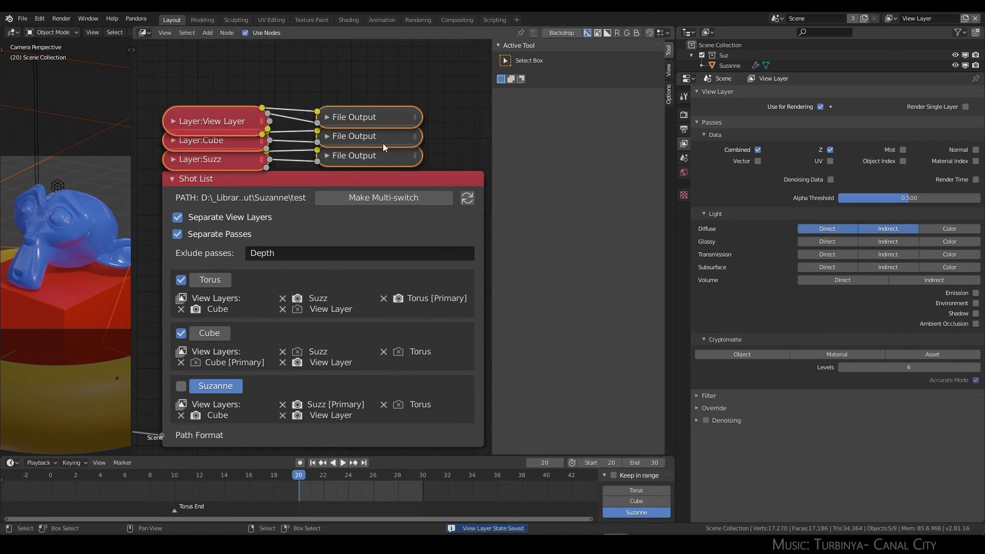
pyautogui.moveTo(231, 127); pyautogui.dragTo(219, 104)
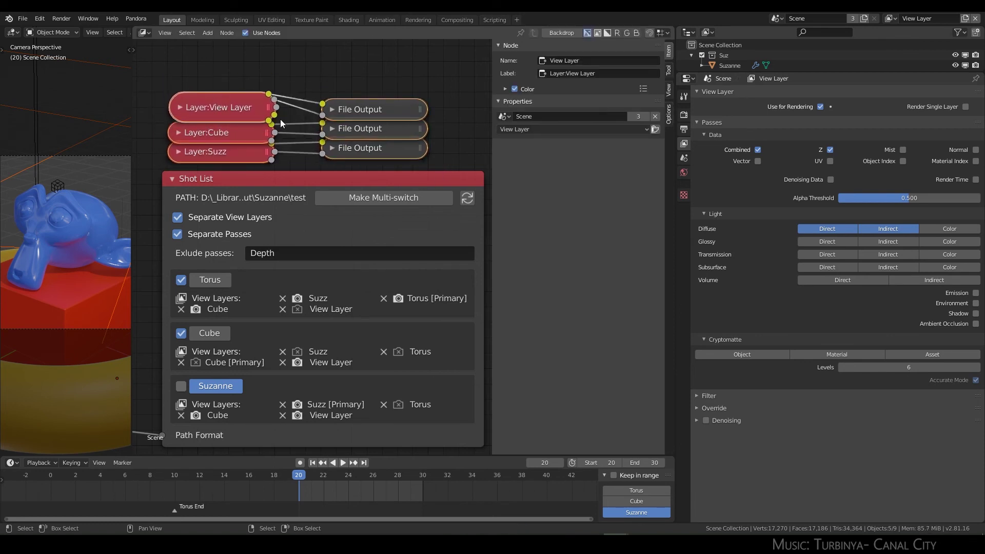
pyautogui.click(468, 199)
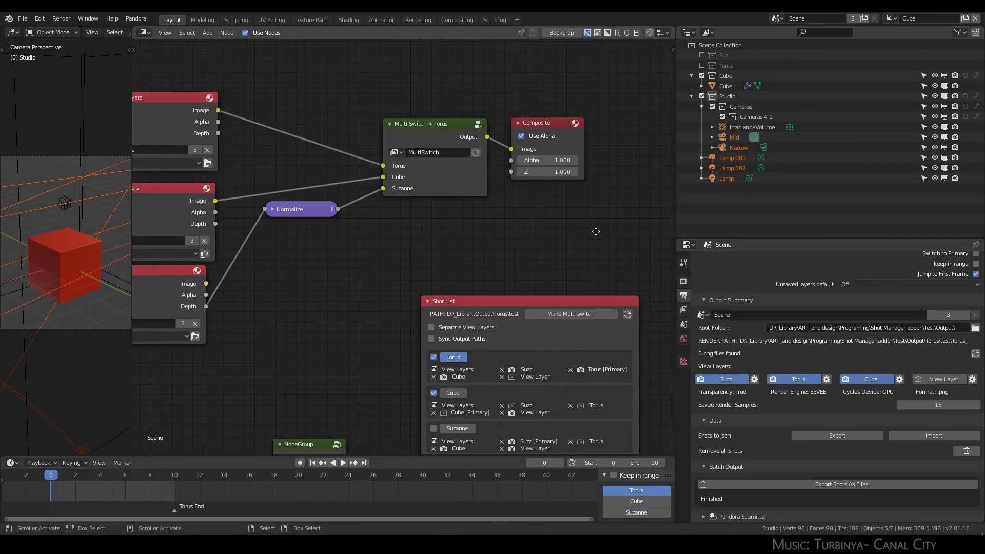
pyautogui.moveTo(594, 231); pyautogui.dragTo(574, 176, button='middle')
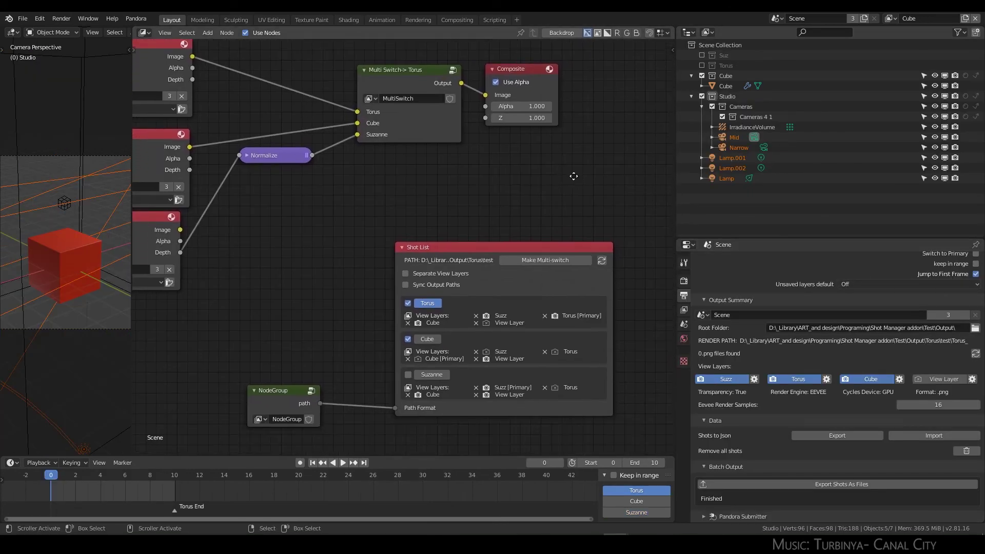
pyautogui.scroll(1, 432, 249)
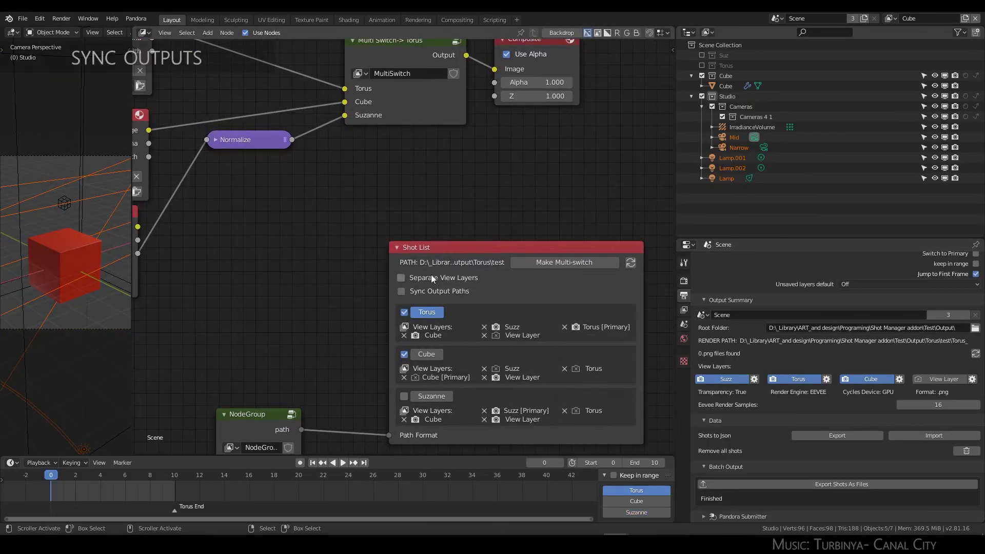
pyautogui.click(402, 289)
pyautogui.click(402, 277)
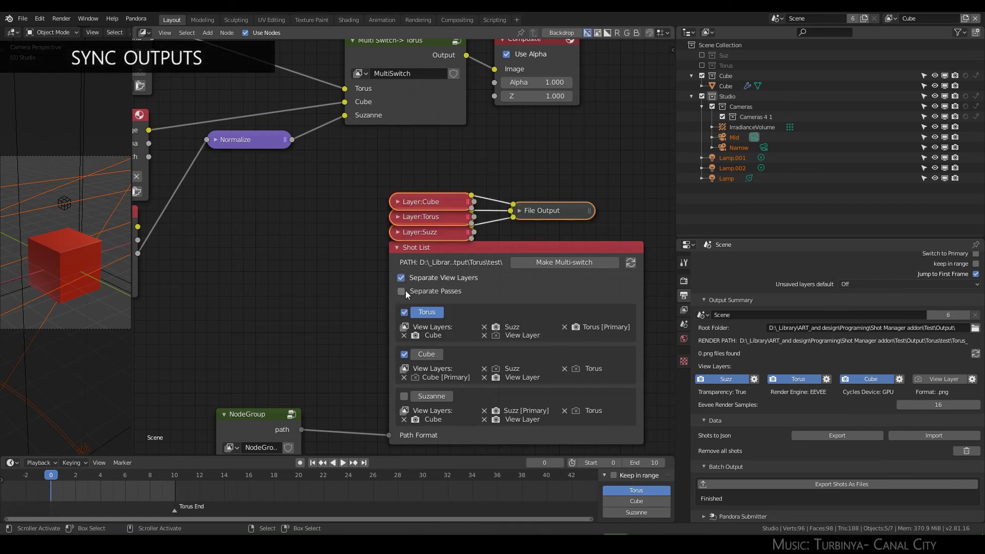
pyautogui.click(402, 277)
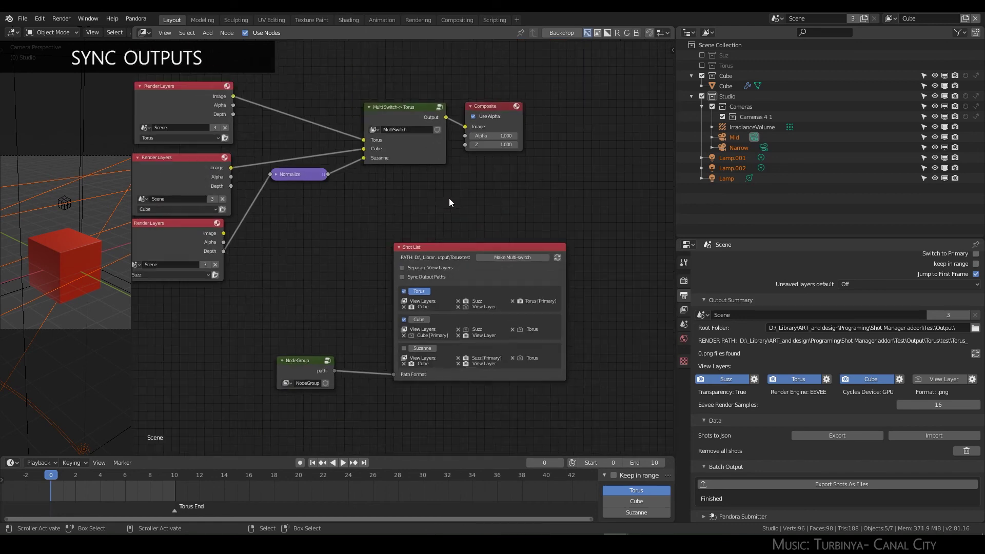
# Step: Add a File Output node above the Shot List, widened to show its Output\Torus\test\Torus_ base path
pyautogui.hotkey('shift', 'a')
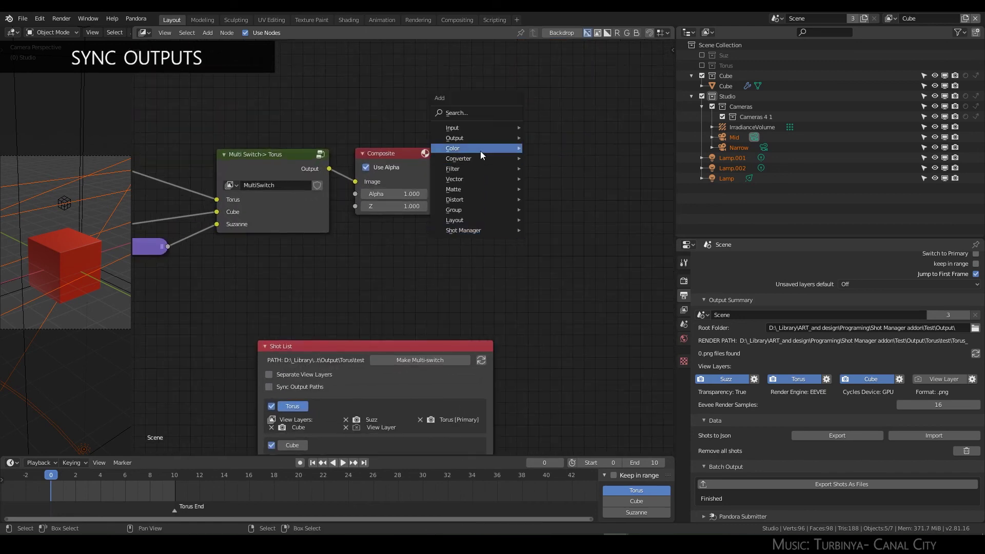
pyautogui.moveTo(484, 139)
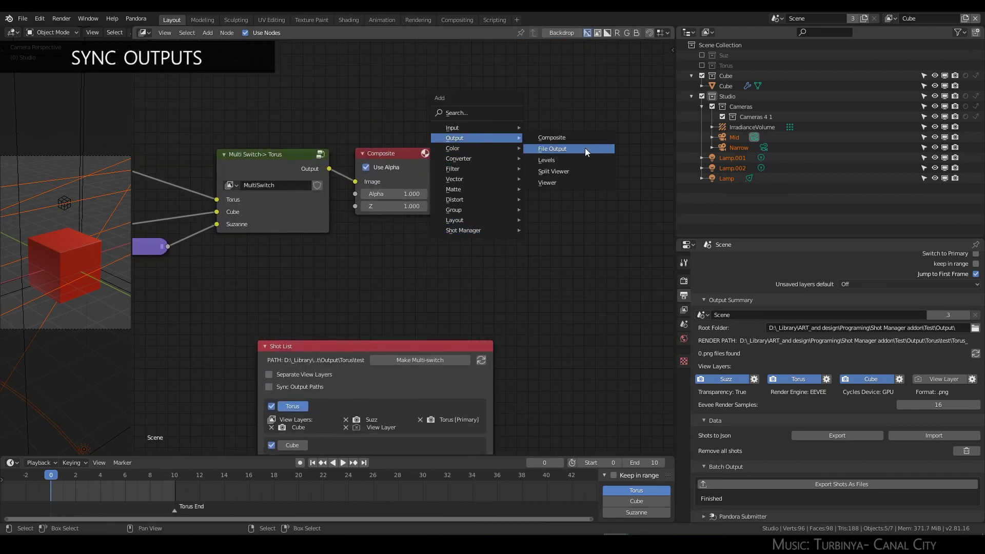
pyautogui.click(552, 148)
pyautogui.click(529, 226)
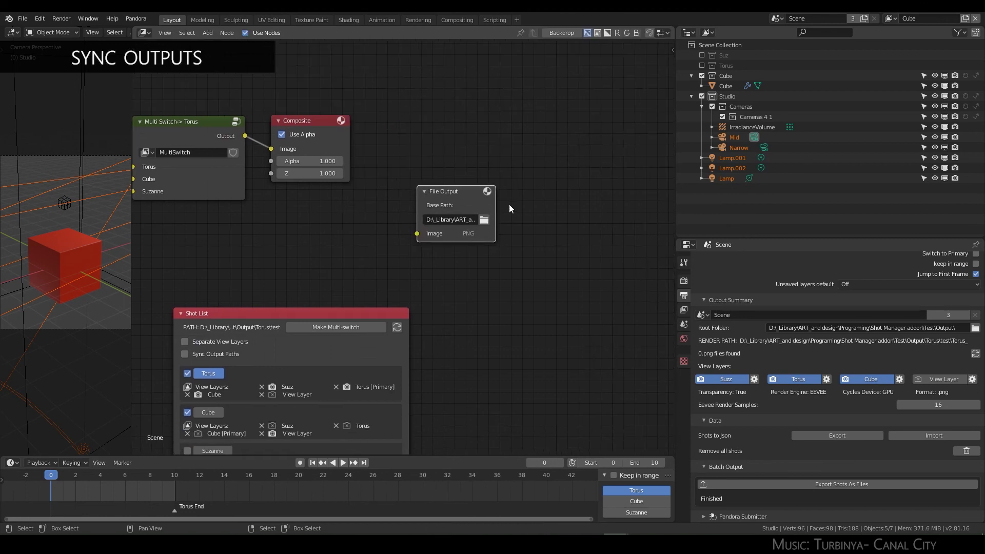
pyautogui.moveTo(495, 204); pyautogui.dragTo(667, 204)
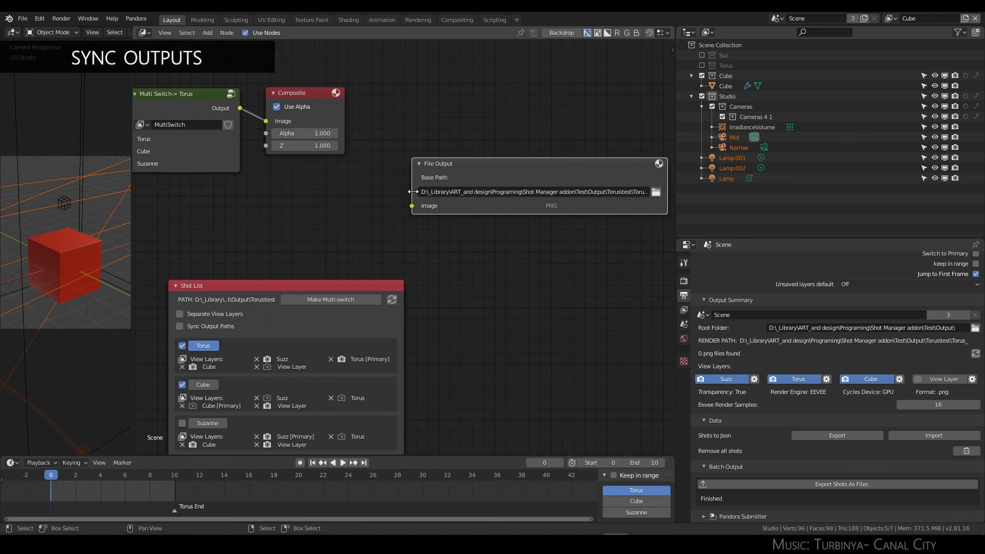
pyautogui.moveTo(413, 196); pyautogui.dragTo(186, 246)
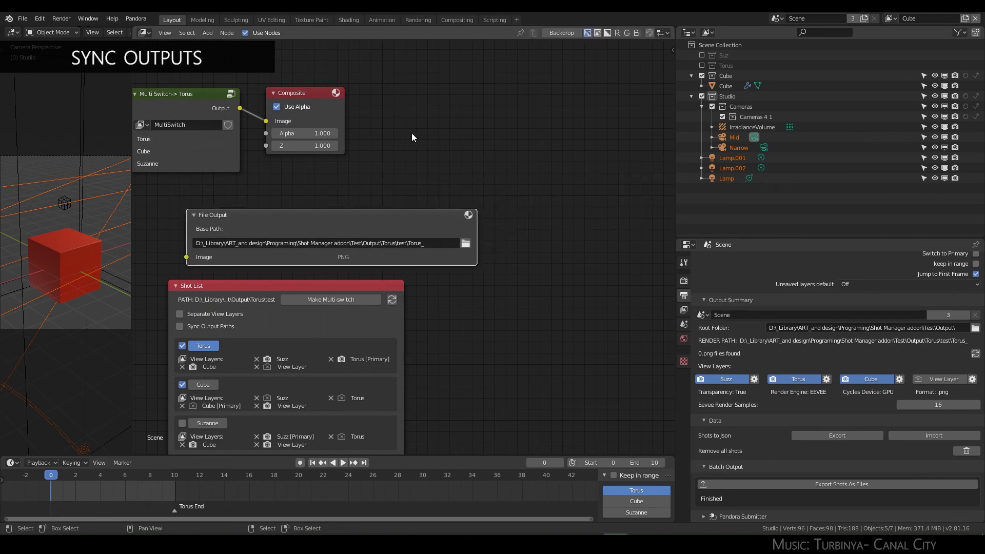
pyautogui.moveTo(412, 133); pyautogui.dragTo(531, 111, button='middle')
pyautogui.moveTo(276, 359); pyautogui.dragTo(340, 286, button='middle')
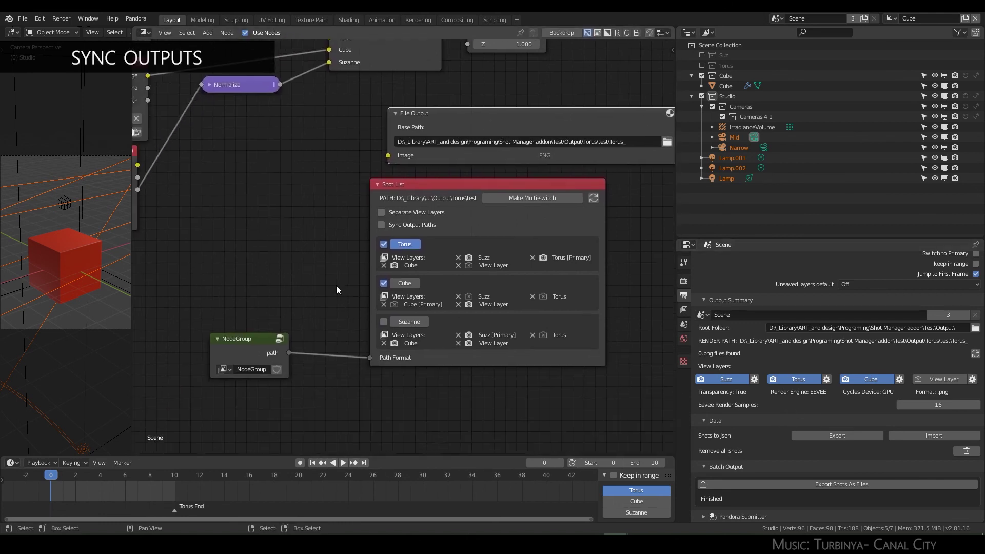
pyautogui.moveTo(240, 341); pyautogui.dragTo(251, 357)
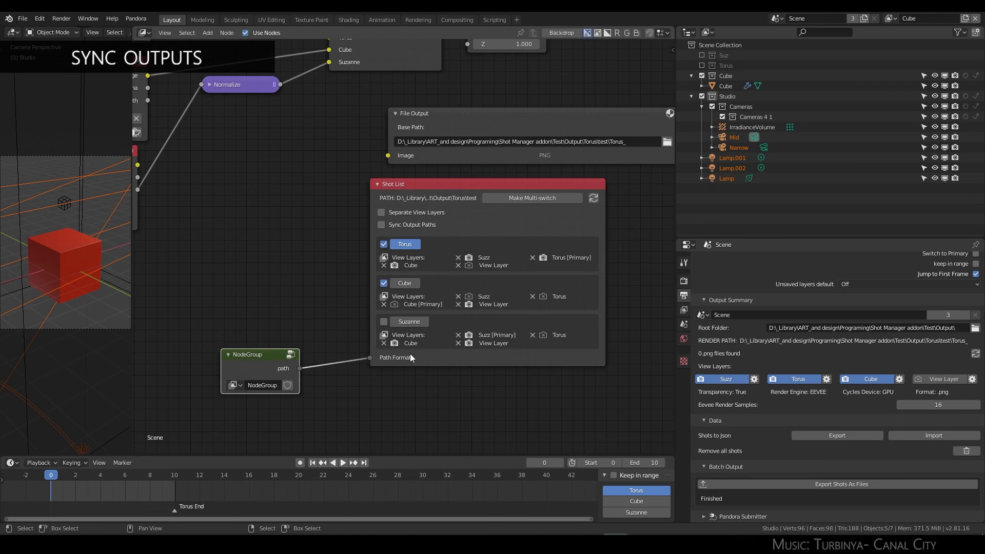
pyautogui.moveTo(442, 194); pyautogui.dragTo(354, 366, button='middle')
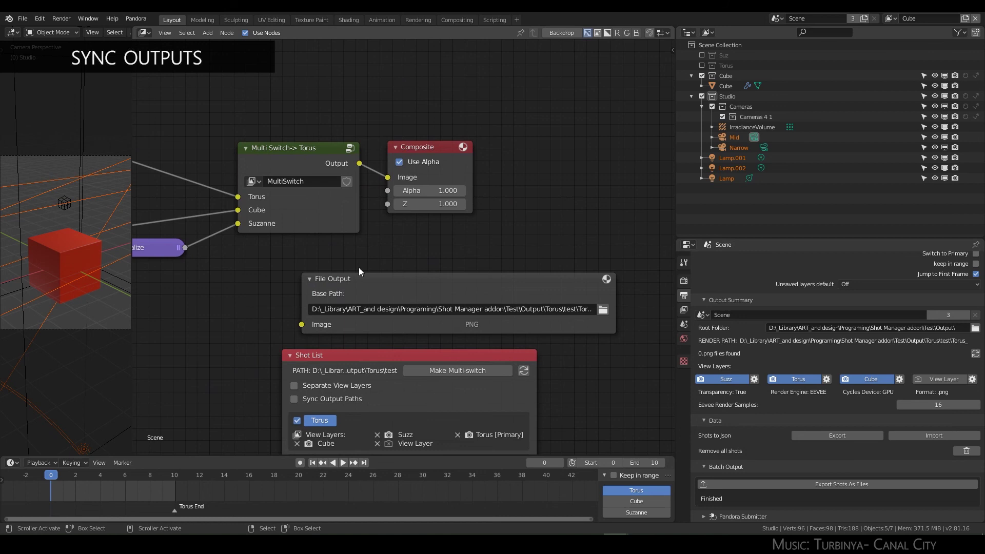
pyautogui.moveTo(559, 205); pyautogui.dragTo(553, 123, button='middle')
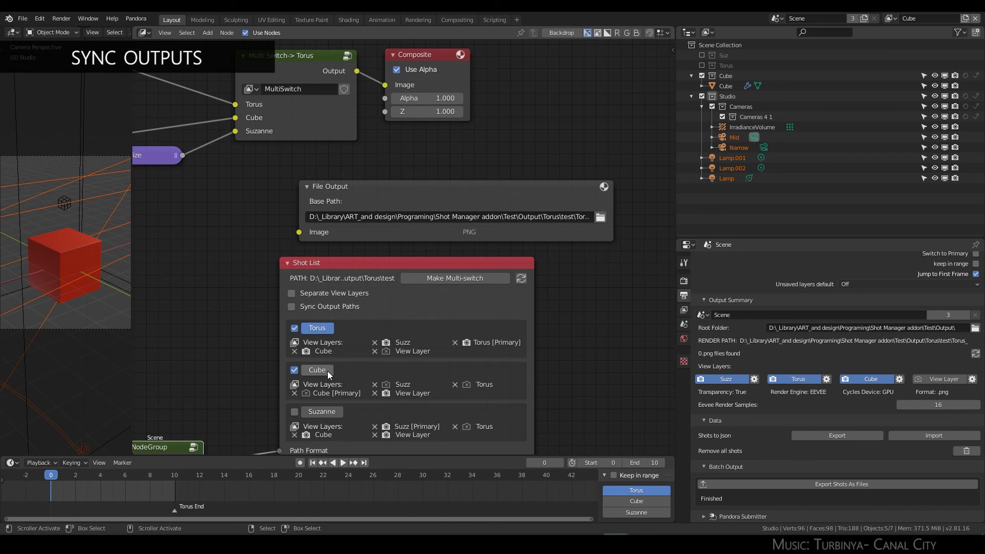
pyautogui.scroll(-5, 252, 284)
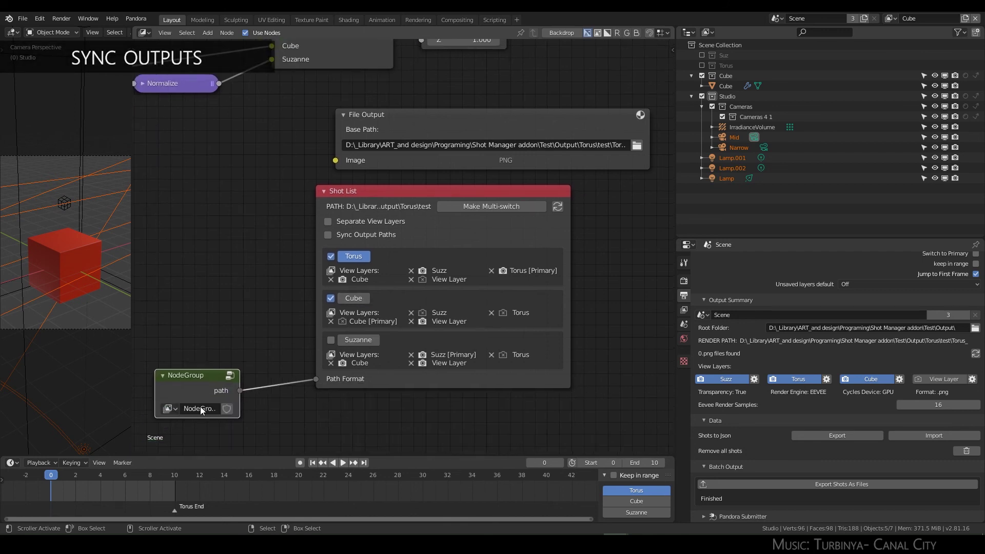
pyautogui.press('Tab')
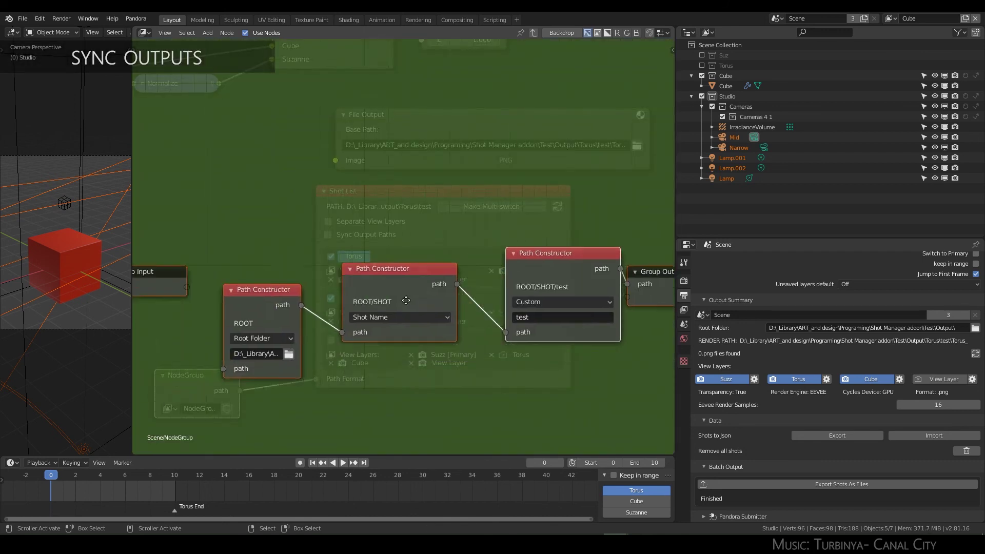
pyautogui.click(439, 306)
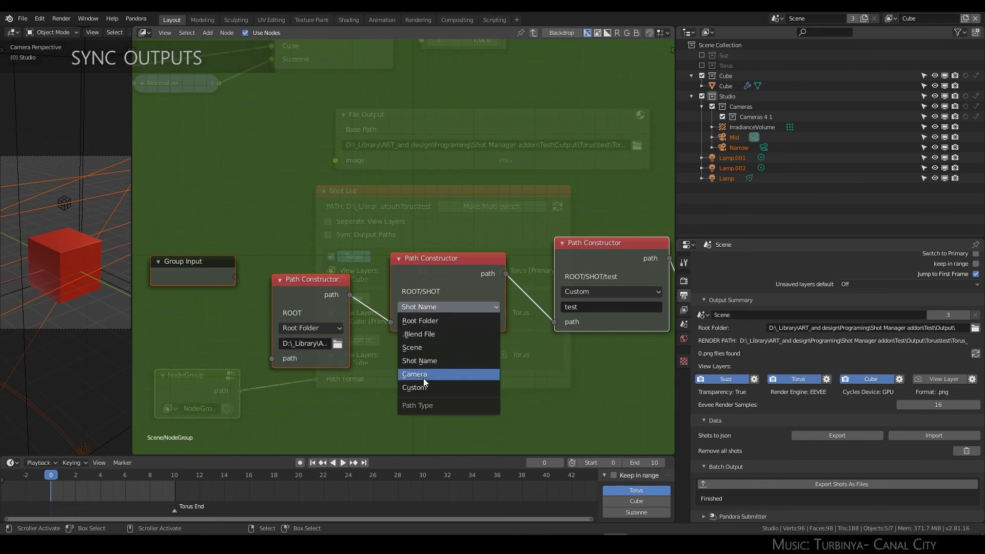
pyautogui.press('Tab')
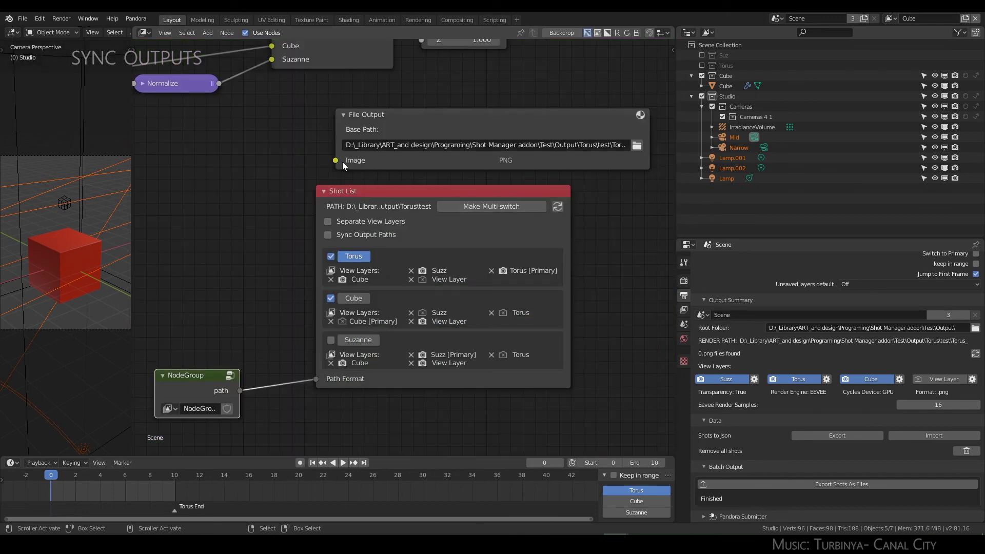
pyautogui.moveTo(343, 162); pyautogui.dragTo(274, 201, button='middle')
pyautogui.moveTo(312, 151); pyautogui.dragTo(295, 136)
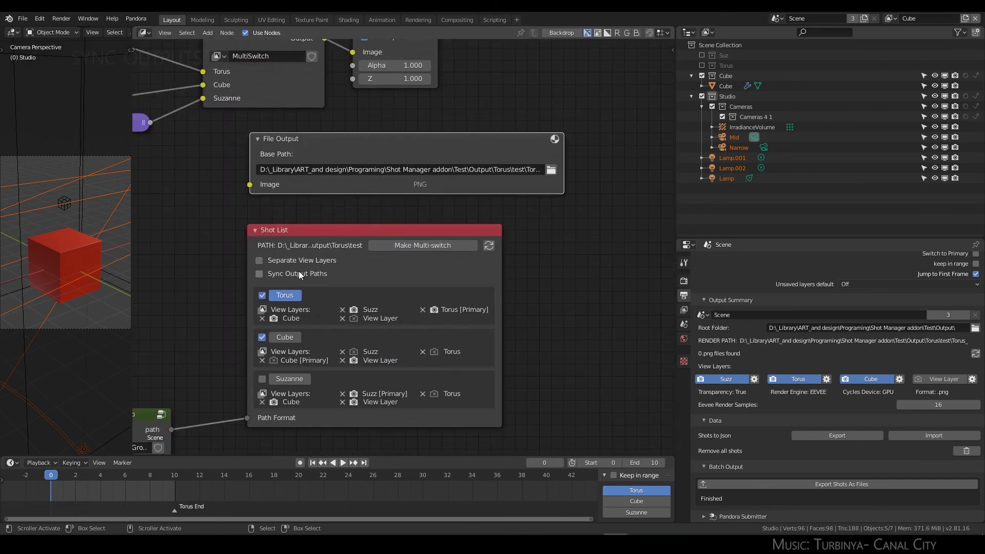
# Step: Turn on Sync Output Paths, cycle the Cube, Suzanne and Torus shots, then duplicate the File Output node
pyautogui.click(266, 273)
pyautogui.click(284, 339)
pyautogui.click(288, 378)
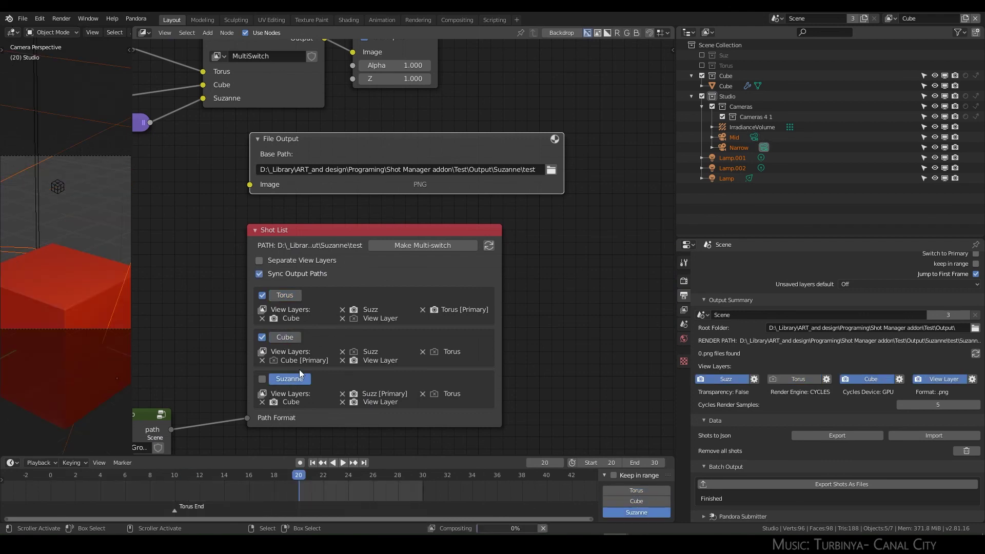
pyautogui.click(285, 295)
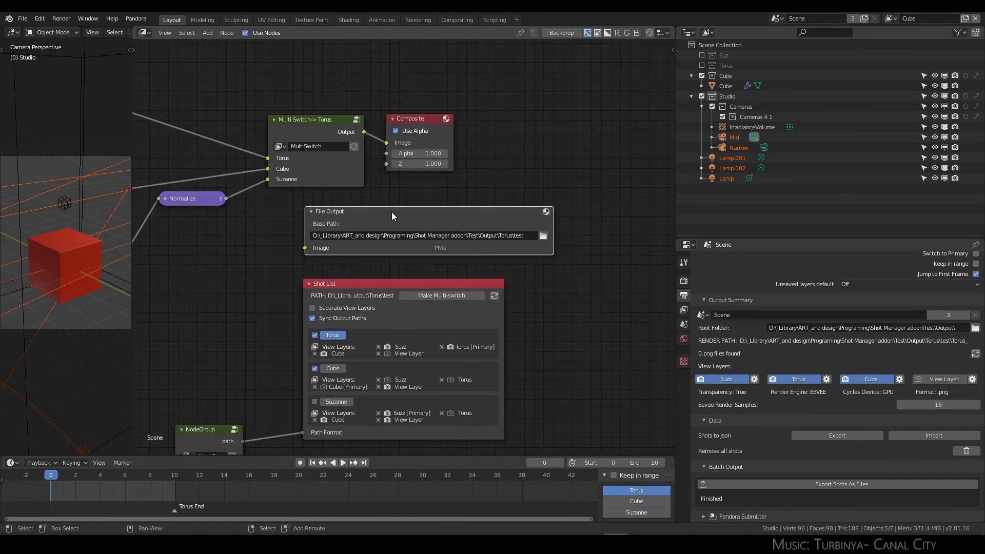
pyautogui.hotkey('shift', 'd')
pyautogui.click(509, 280)
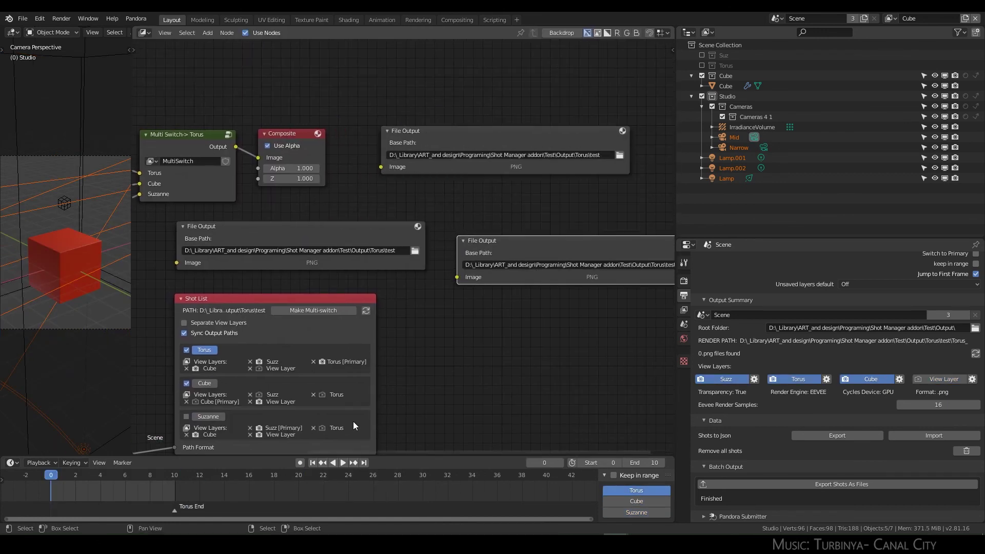